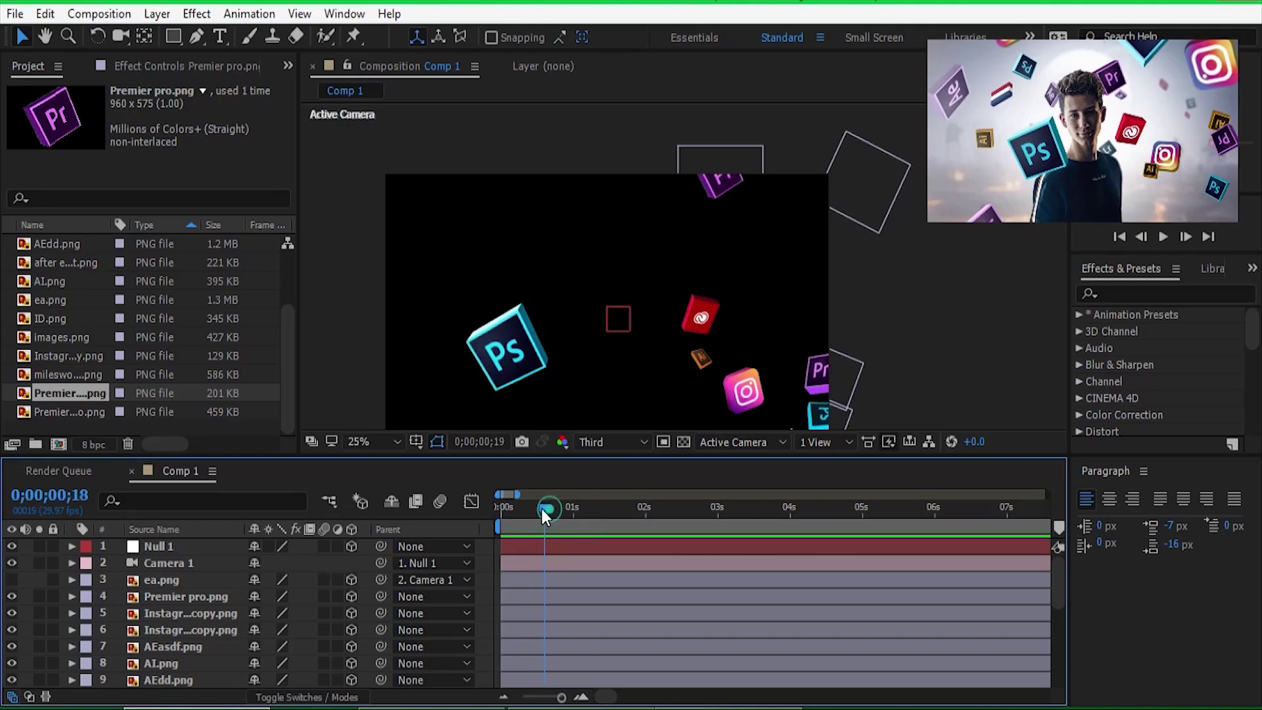
# Go to frame 0;00;00;29, browse the Project panel's icon PNGs, and select after effect.png
pyautogui.moveTo(524, 514)
pyautogui.mouseDown()
pyautogui.moveTo(613, 520)
pyautogui.moveTo(535, 514)
pyautogui.moveTo(592, 510)
pyautogui.moveTo(572, 513)
pyautogui.mouseUp()
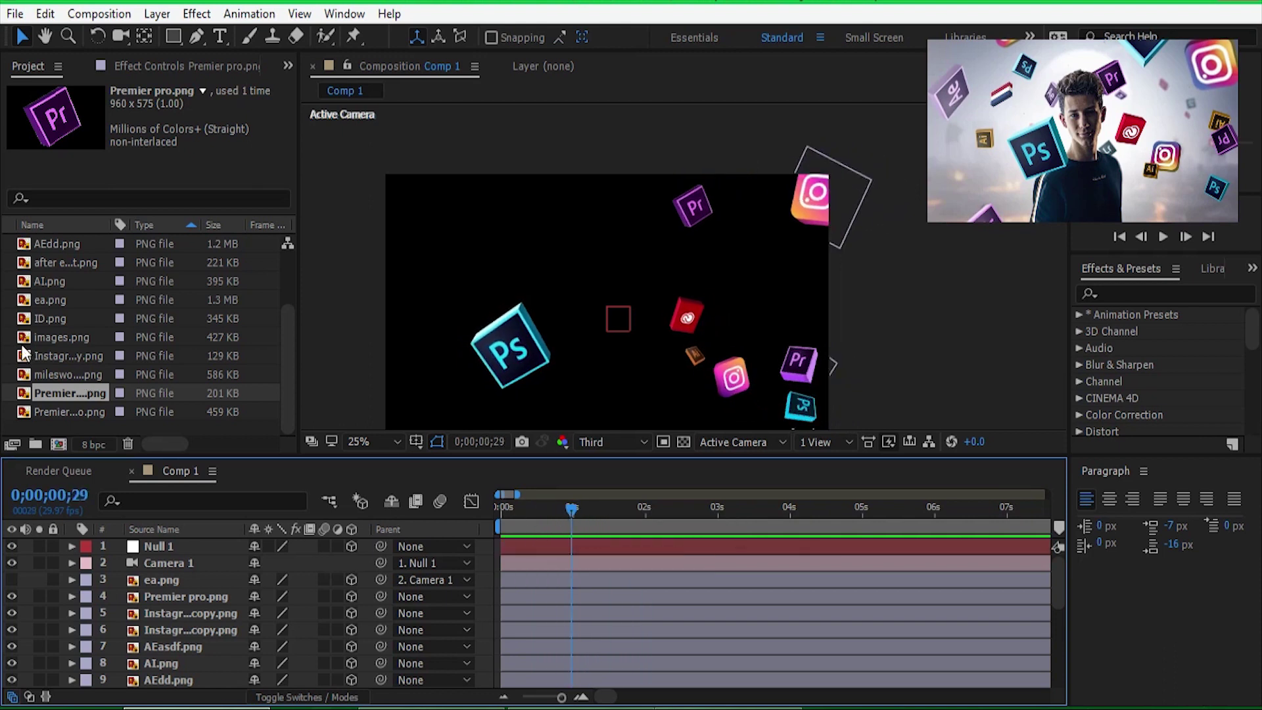
pyautogui.click(63, 337)
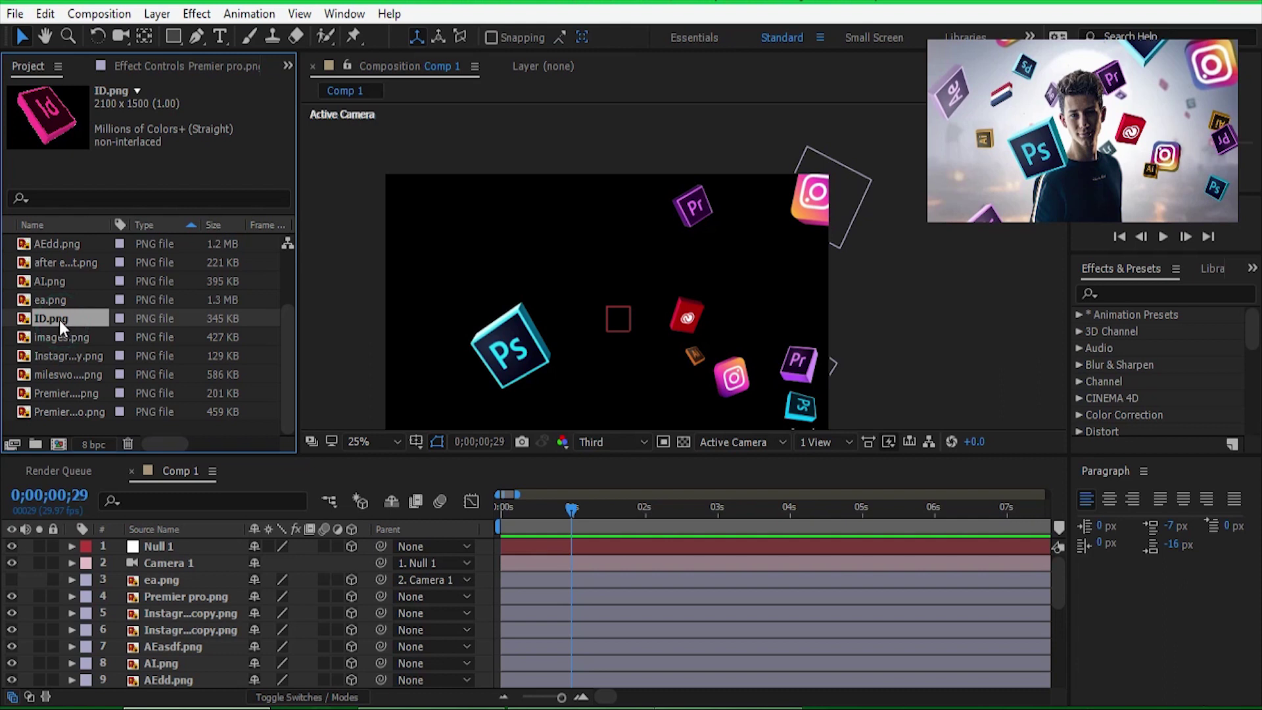
pyautogui.click(58, 301)
pyautogui.click(66, 337)
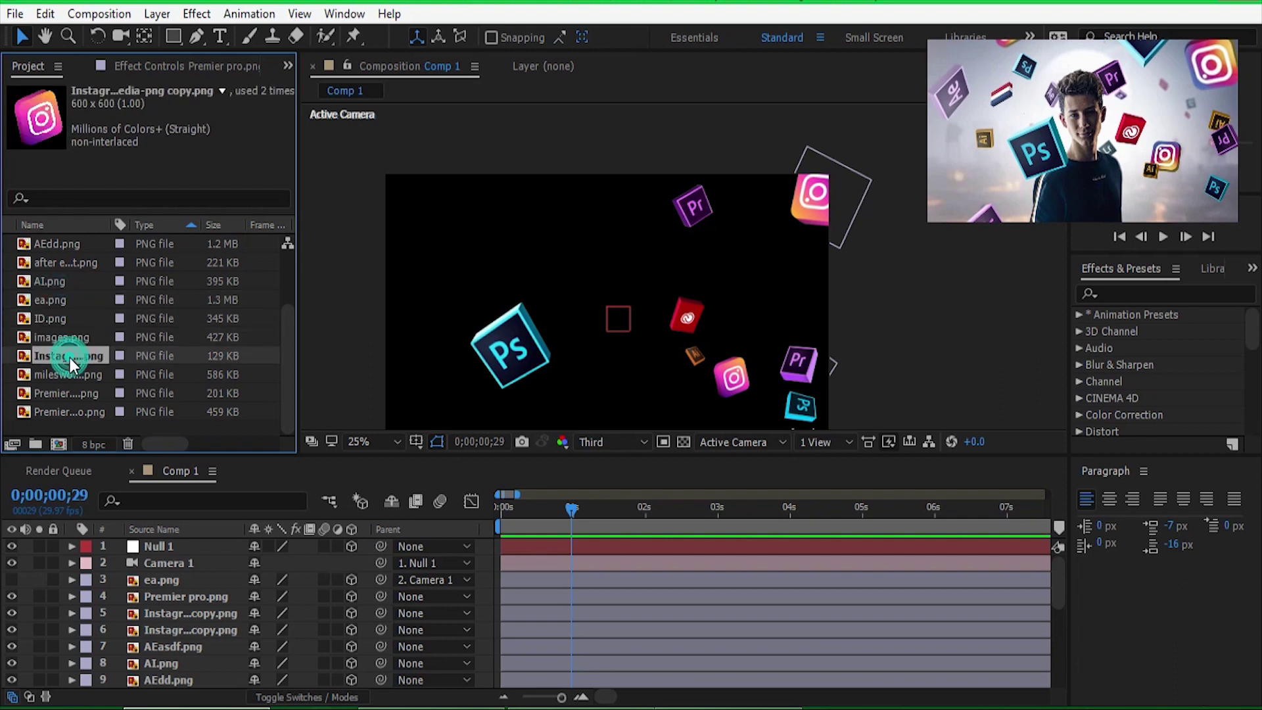
pyautogui.click(69, 374)
pyautogui.click(69, 374)
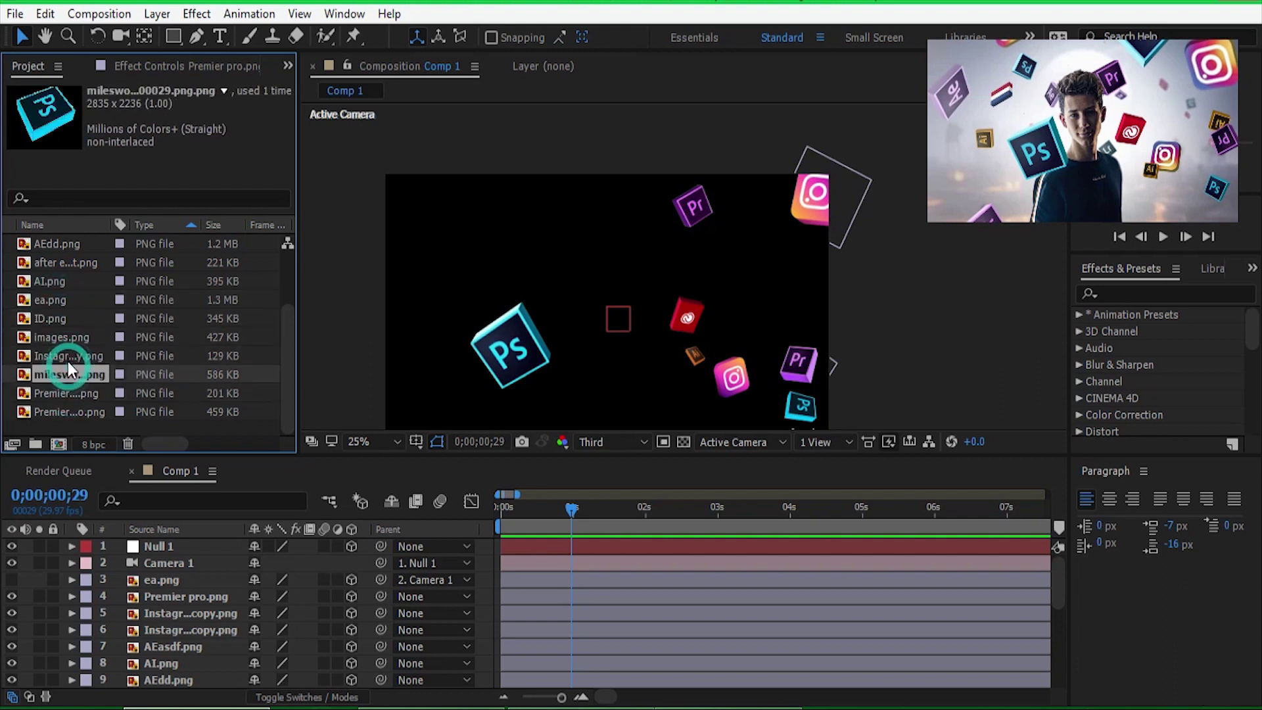
pyautogui.click(69, 337)
pyautogui.click(66, 318)
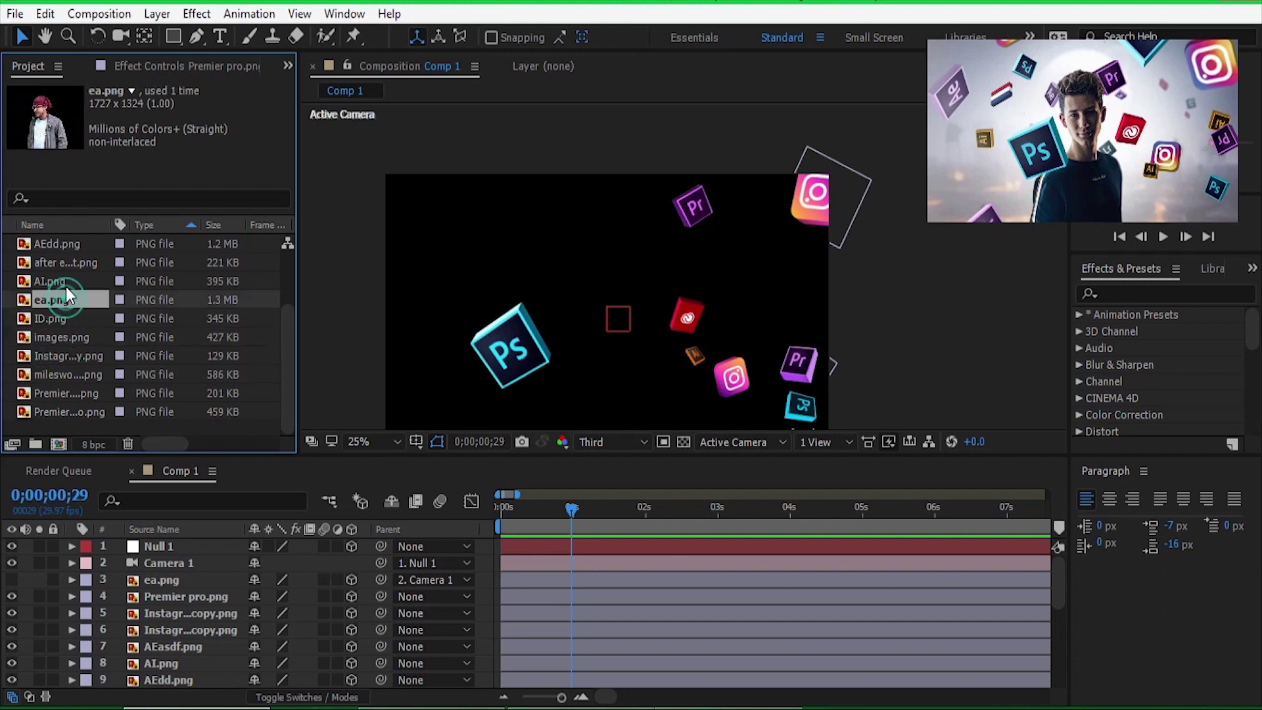
pyautogui.click(67, 280)
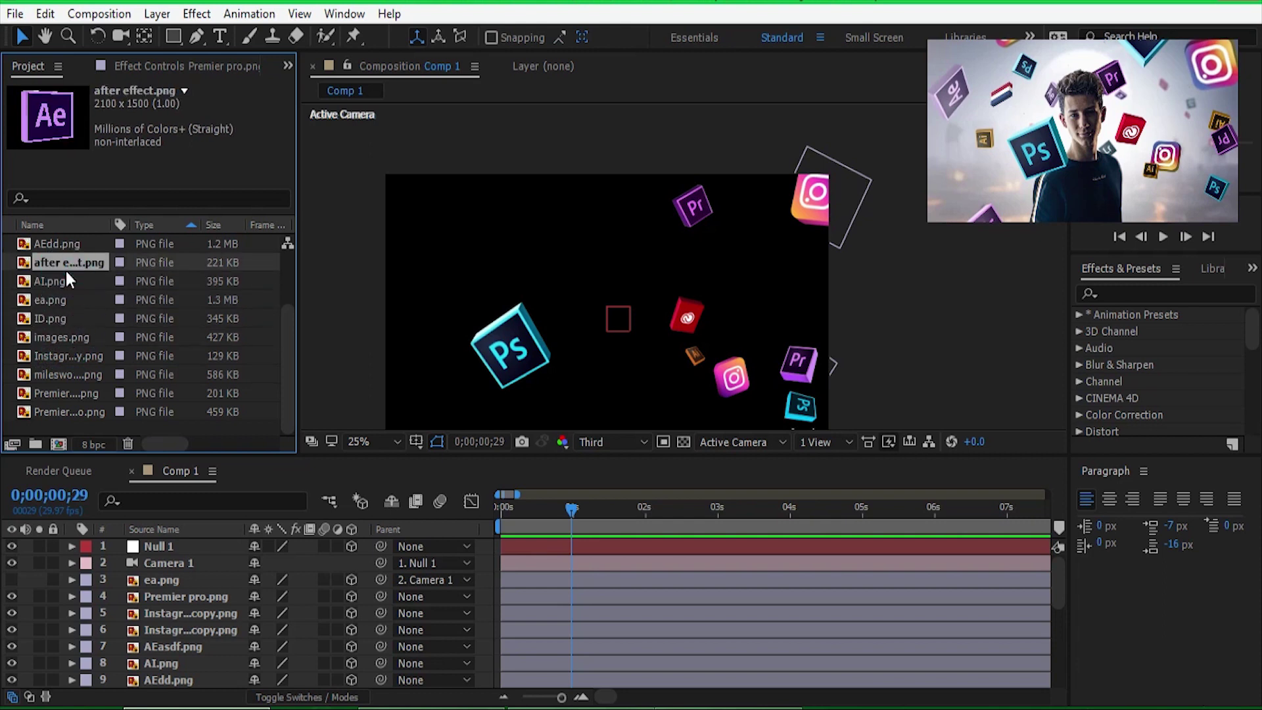
# Add after effect.png to the timeline, shrink and tilt it, and park it off the frame's left edge
pyautogui.moveTo(60, 269); pyautogui.dragTo(183, 573)
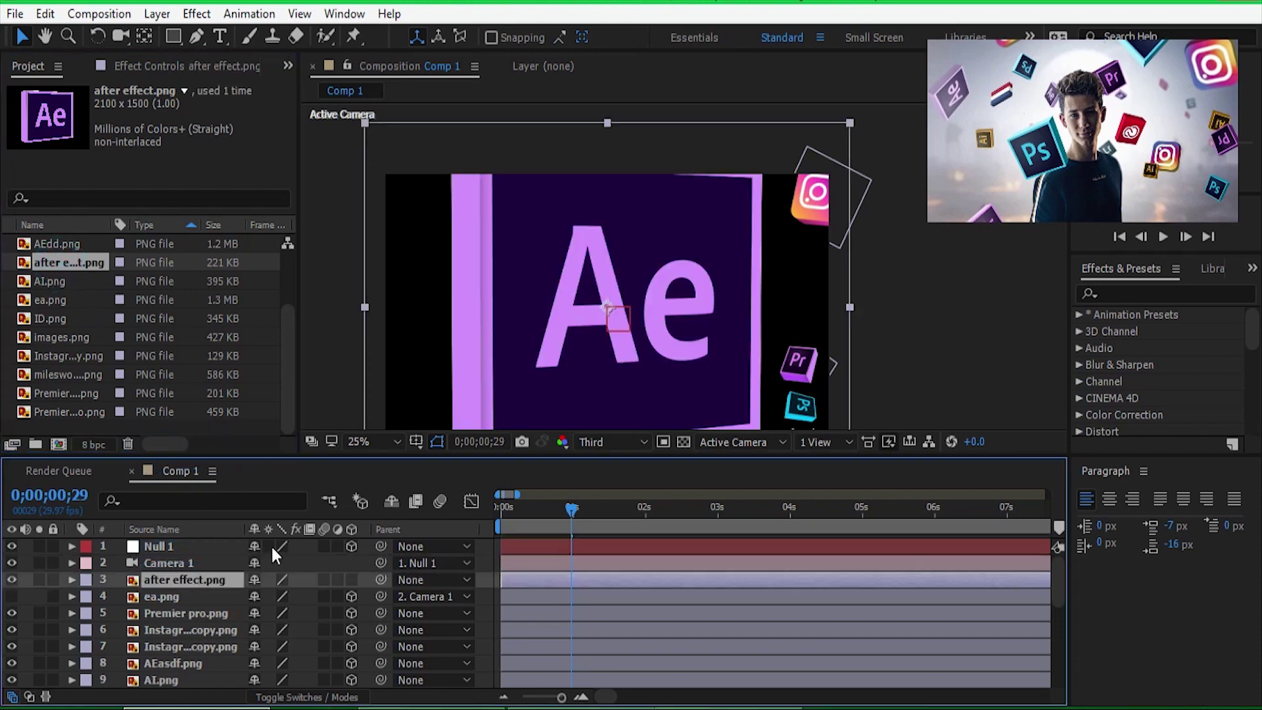
pyautogui.click(487, 261)
pyautogui.press('w')
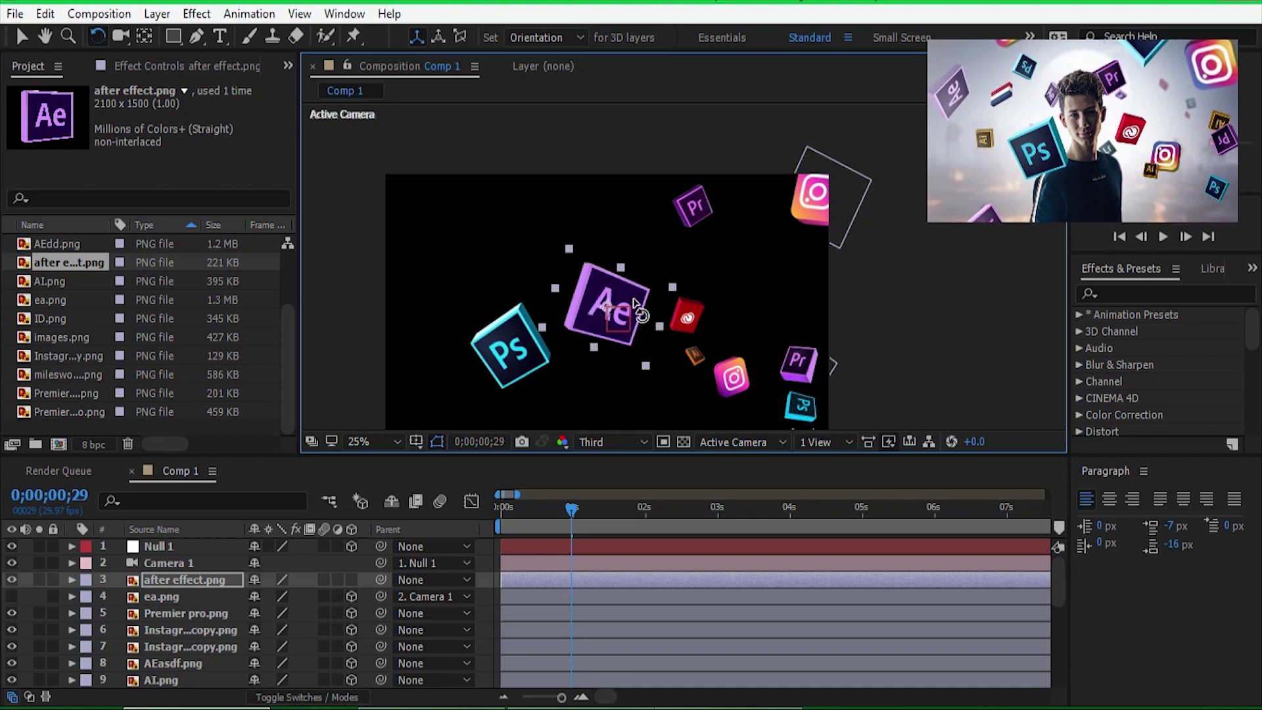
pyautogui.click(20, 37)
pyautogui.moveTo(589, 296); pyautogui.dragTo(406, 265)
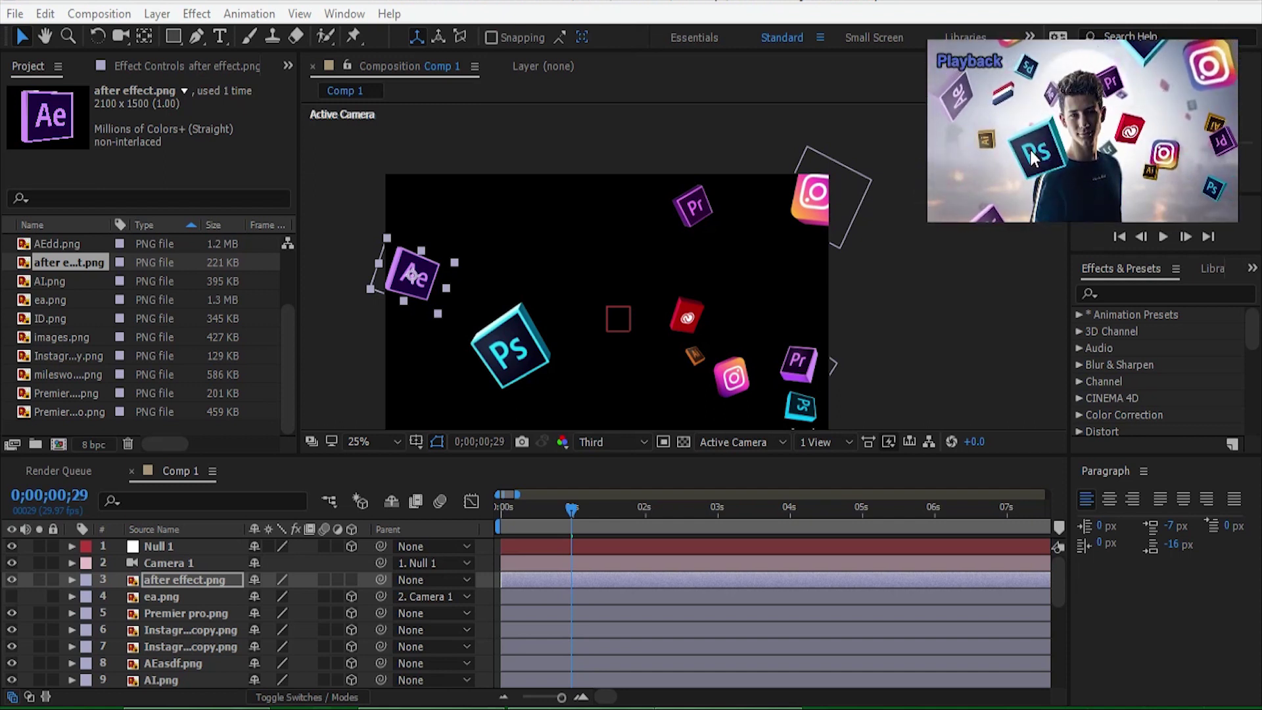
pyautogui.click(416, 286)
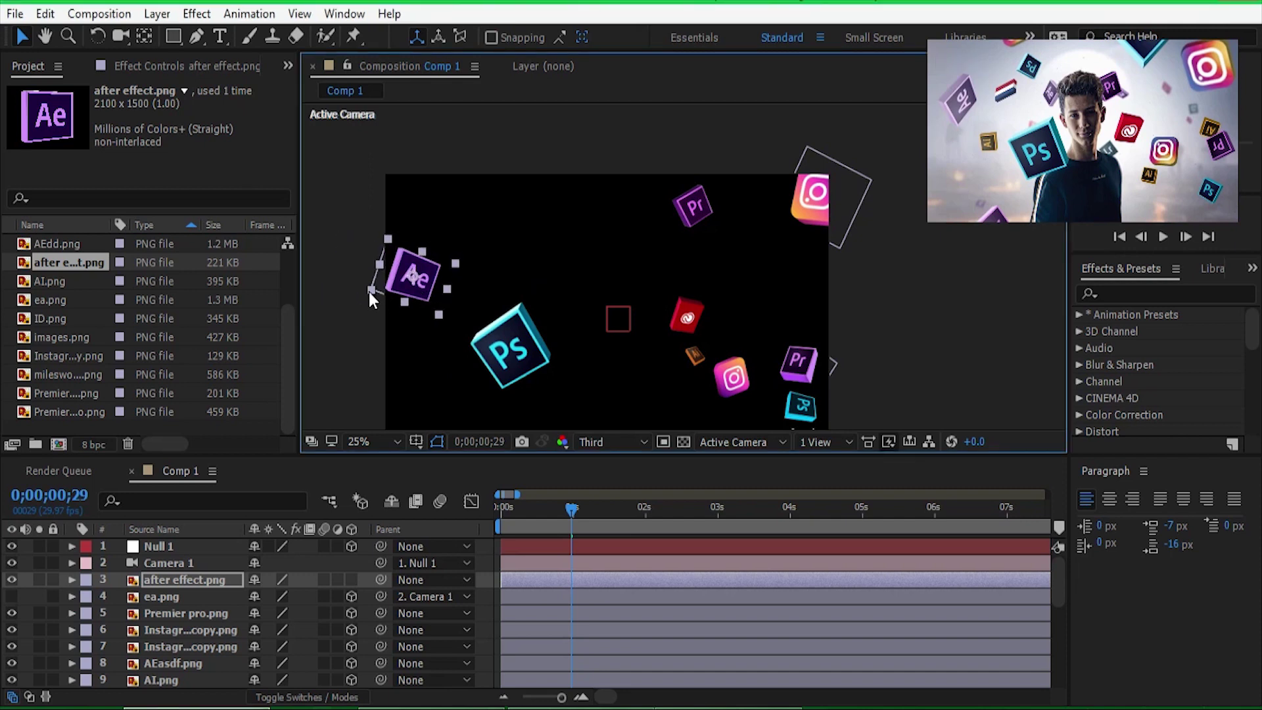
pyautogui.moveTo(369, 292); pyautogui.dragTo(369, 293)
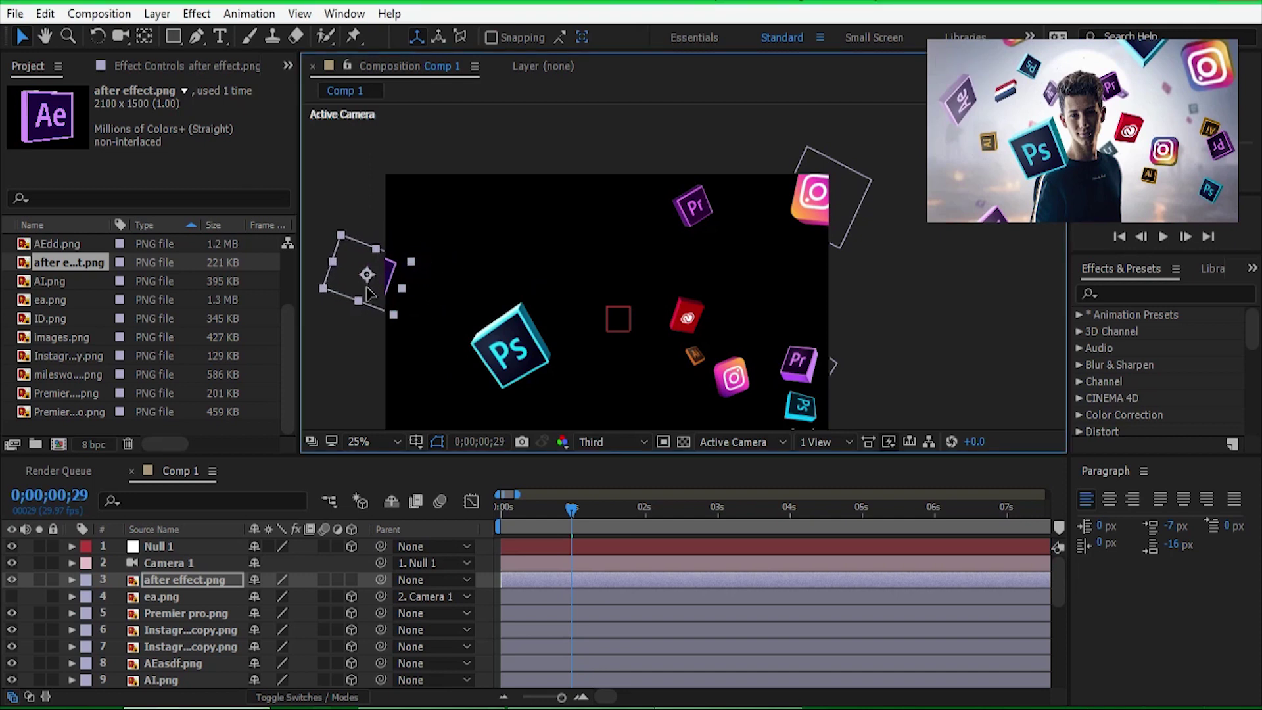
# At the start, nudge the Ae logo further left and make it a 3D layer
pyautogui.moveTo(569, 524)
pyautogui.mouseDown()
pyautogui.moveTo(535, 510)
pyautogui.moveTo(490, 521)
pyautogui.mouseUp()
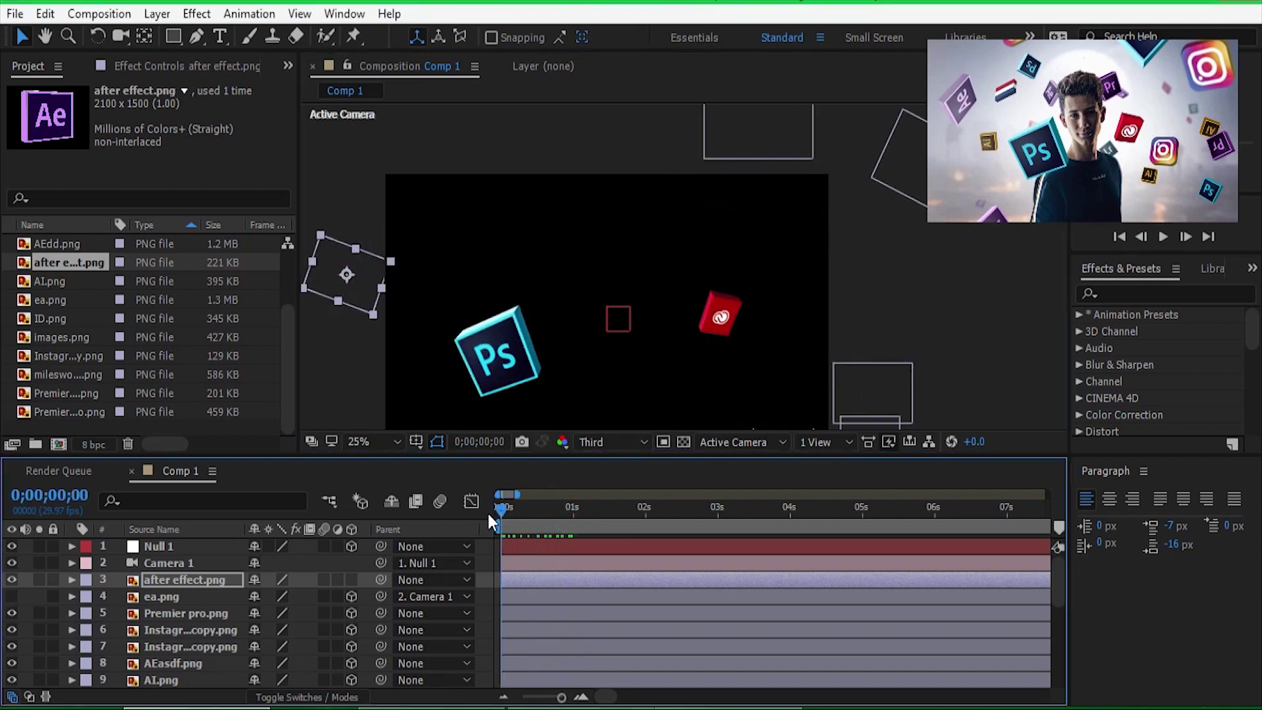
pyautogui.moveTo(367, 294); pyautogui.dragTo(355, 310)
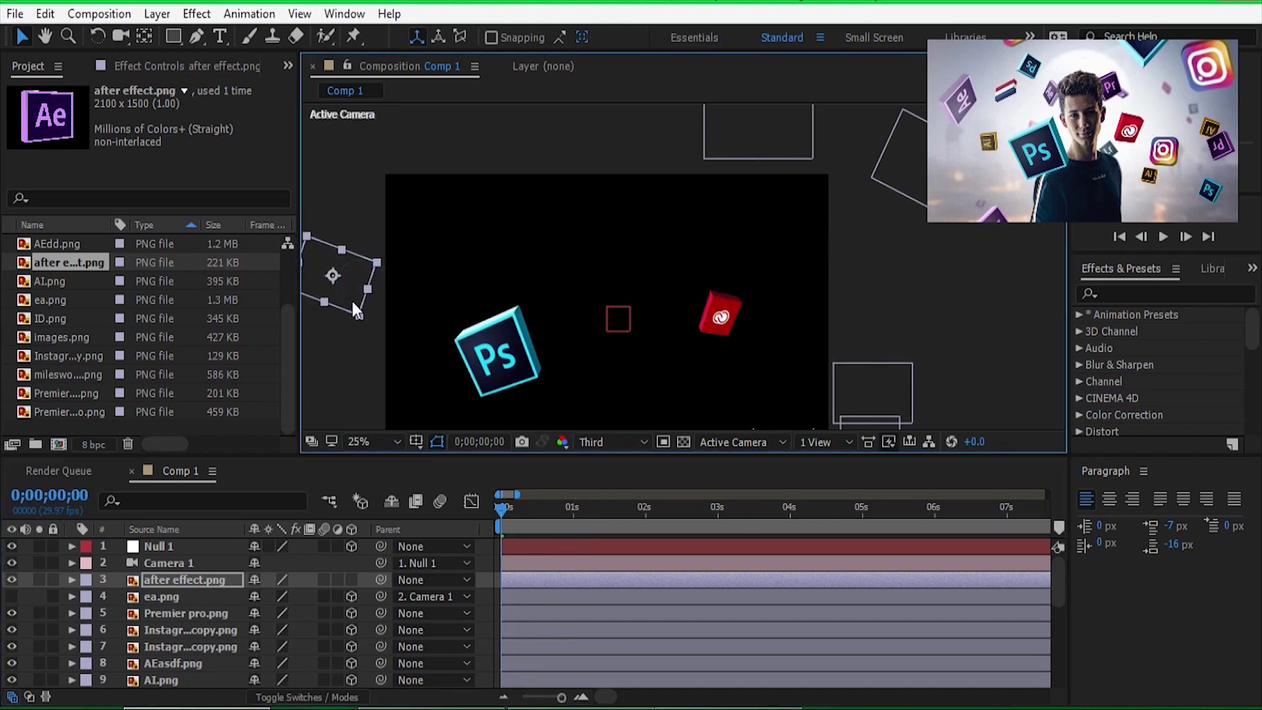
pyautogui.click(72, 580)
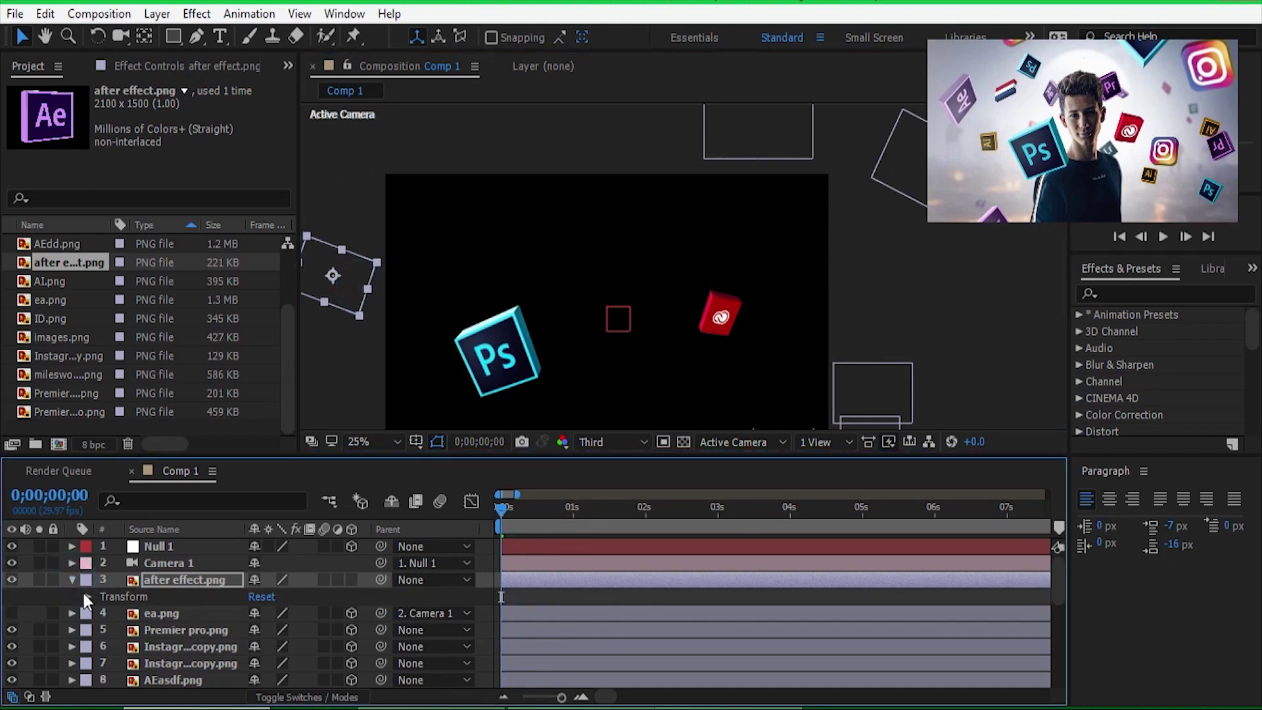
pyautogui.click(351, 580)
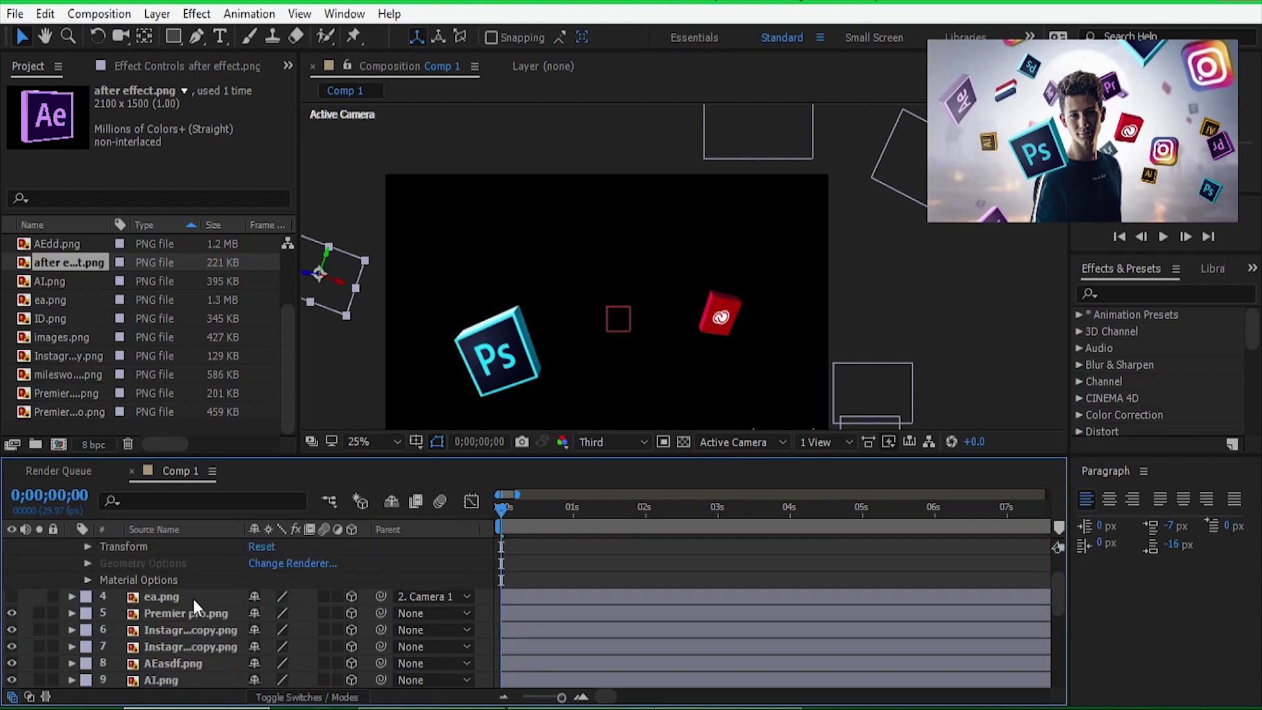
pyautogui.click(70, 613)
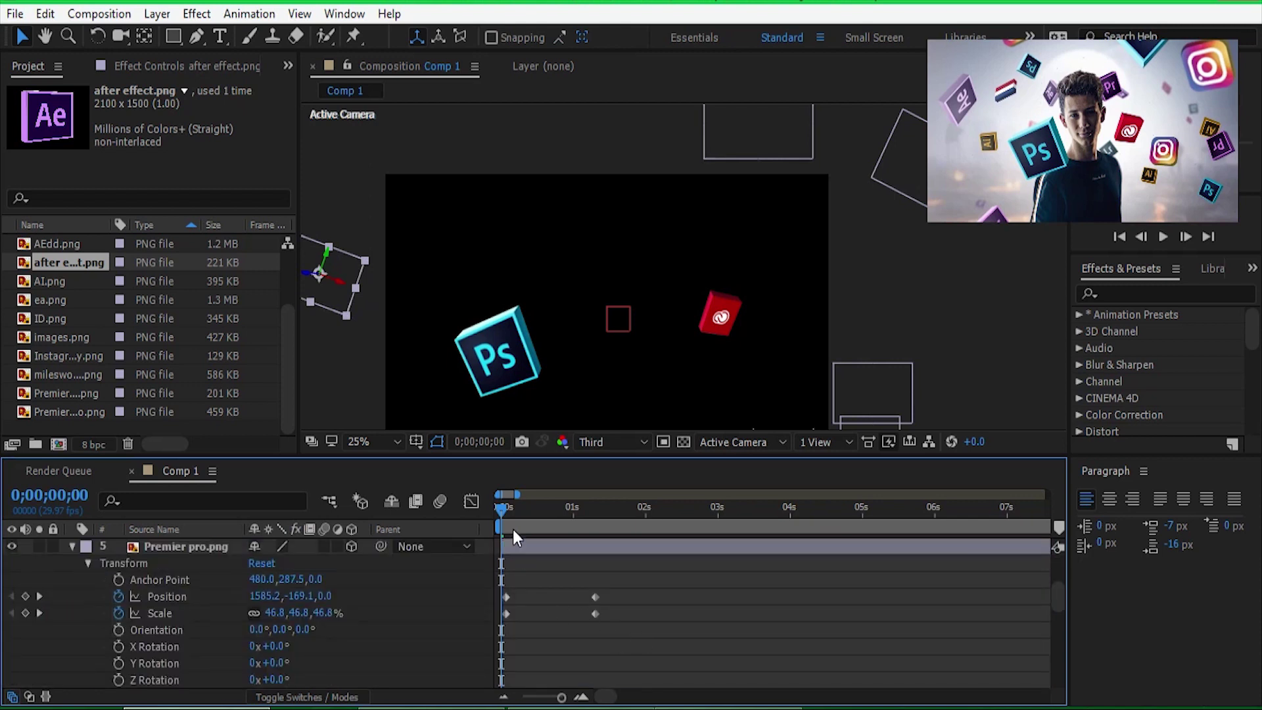
# At frame 2, set starting Position and Scale keyframes on the Ae logo
pyautogui.click(507, 510)
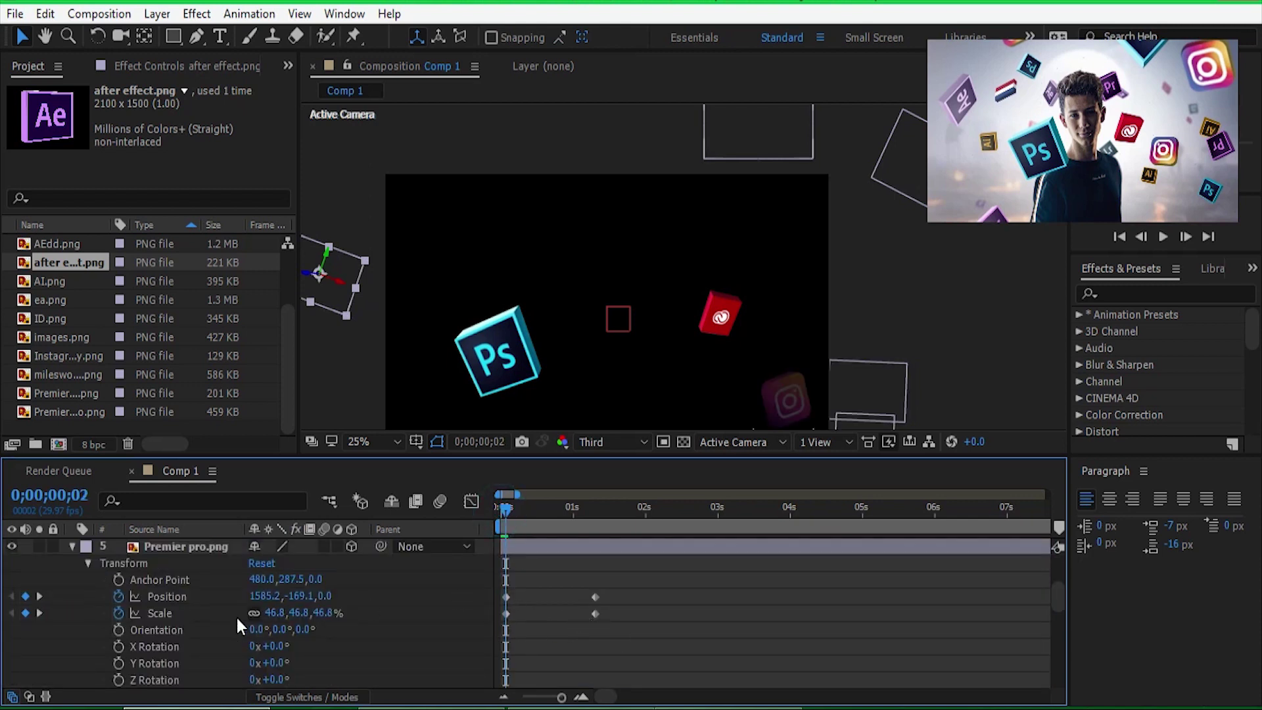
pyautogui.scroll(2, 236, 618)
pyautogui.scroll(2, 183, 621)
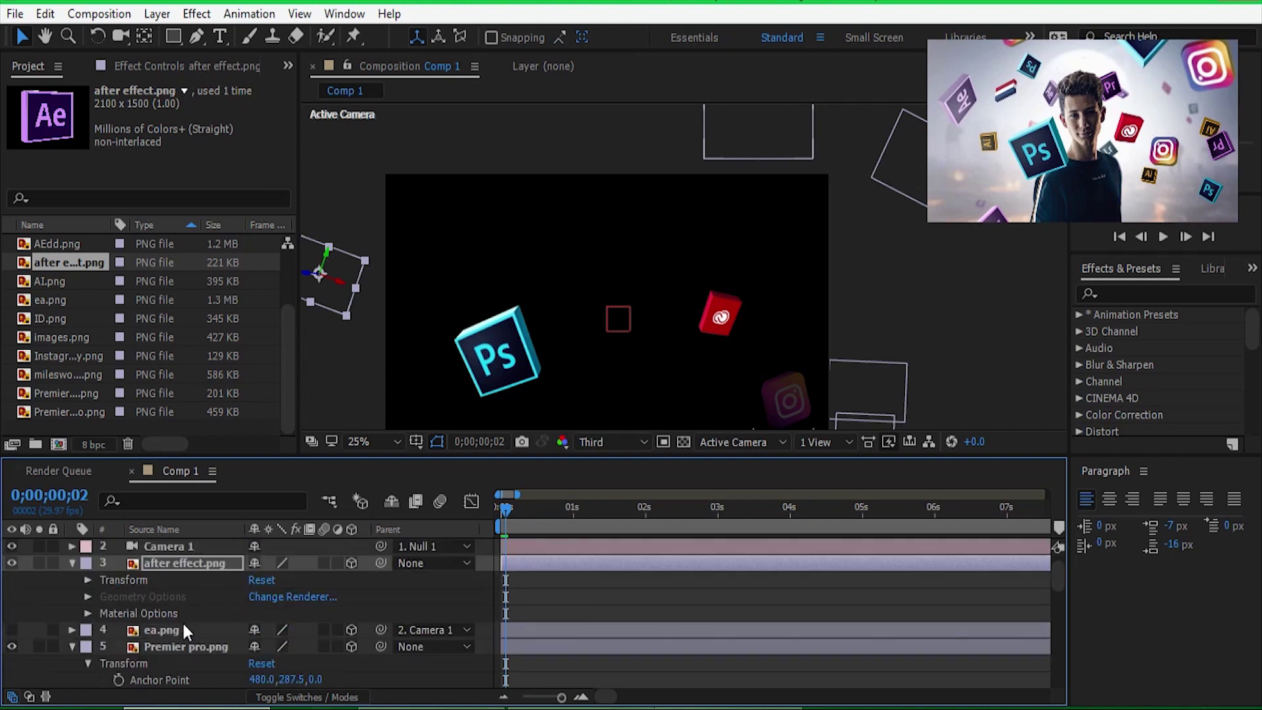
pyautogui.click(88, 580)
pyautogui.click(119, 597)
pyautogui.scroll(-2, 135, 621)
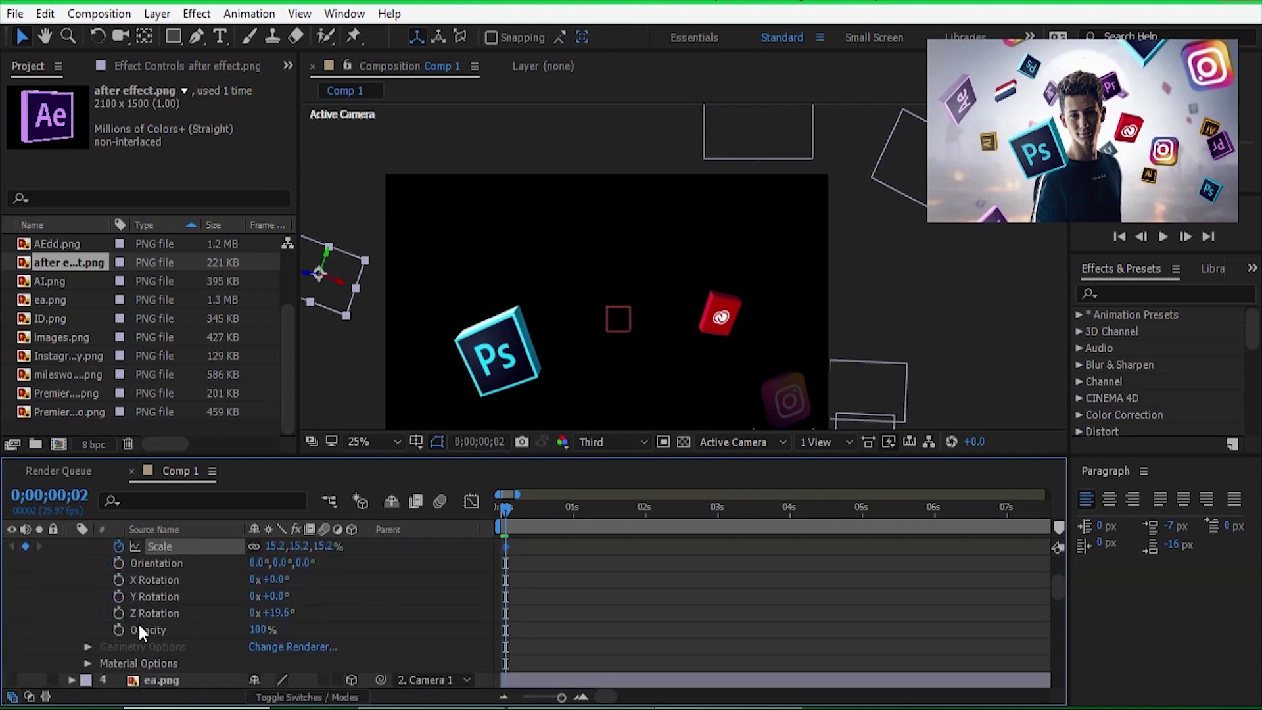
pyautogui.scroll(2, 586, 628)
pyautogui.scroll(2, 585, 629)
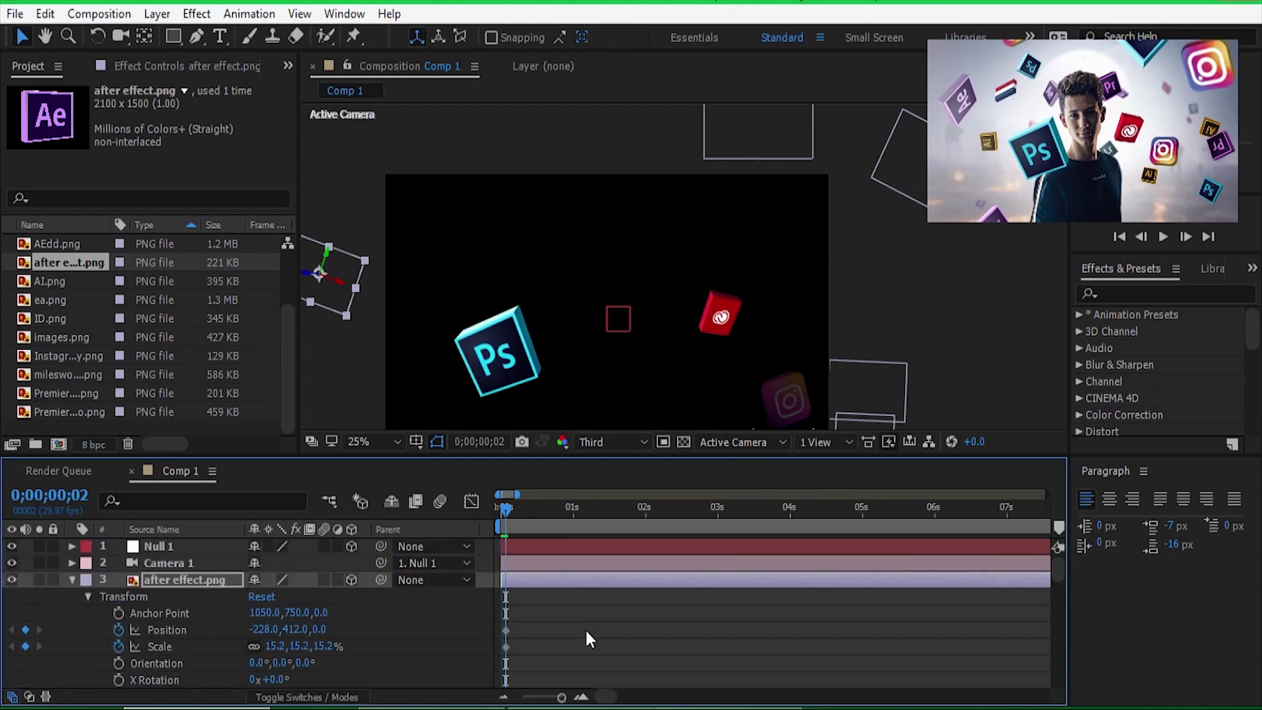
pyautogui.scroll(-2, 561, 583)
pyautogui.scroll(-2, 561, 581)
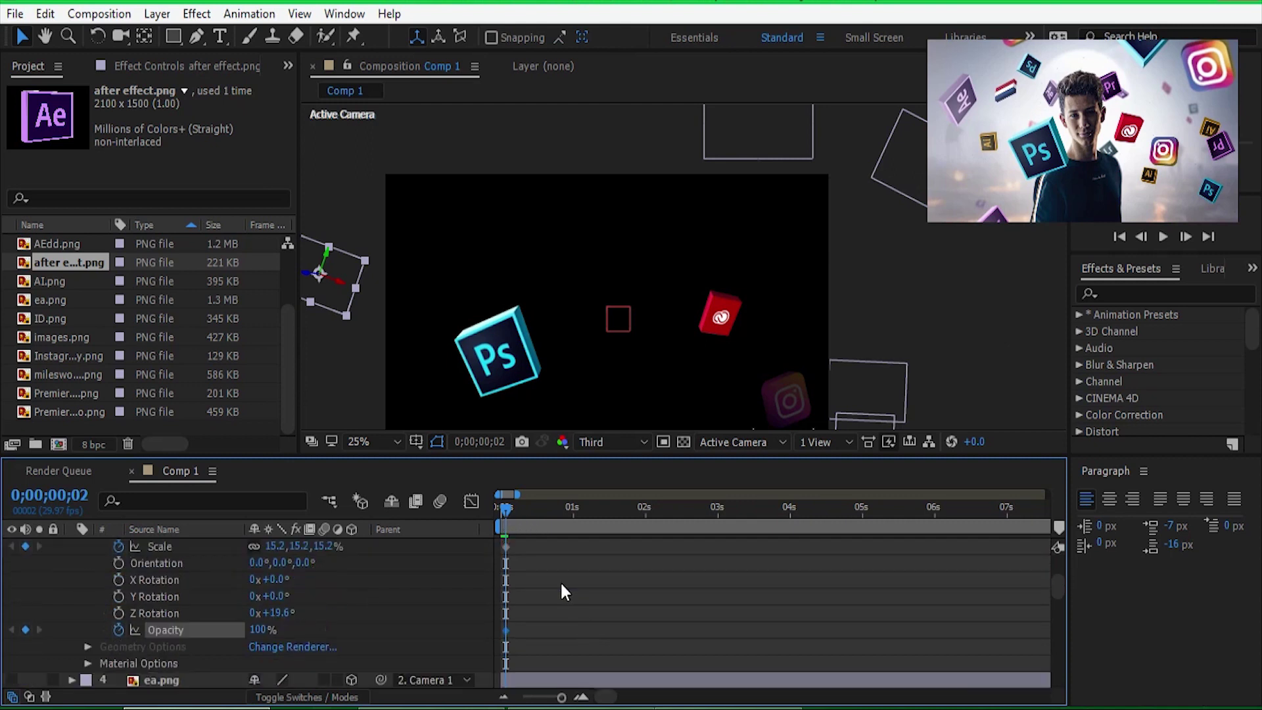
pyautogui.scroll(-4, 560, 581)
# At about 1;09, move the Ae logo into frame and scale it to 10.3%
pyautogui.moveTo(513, 507); pyautogui.dragTo(594, 521)
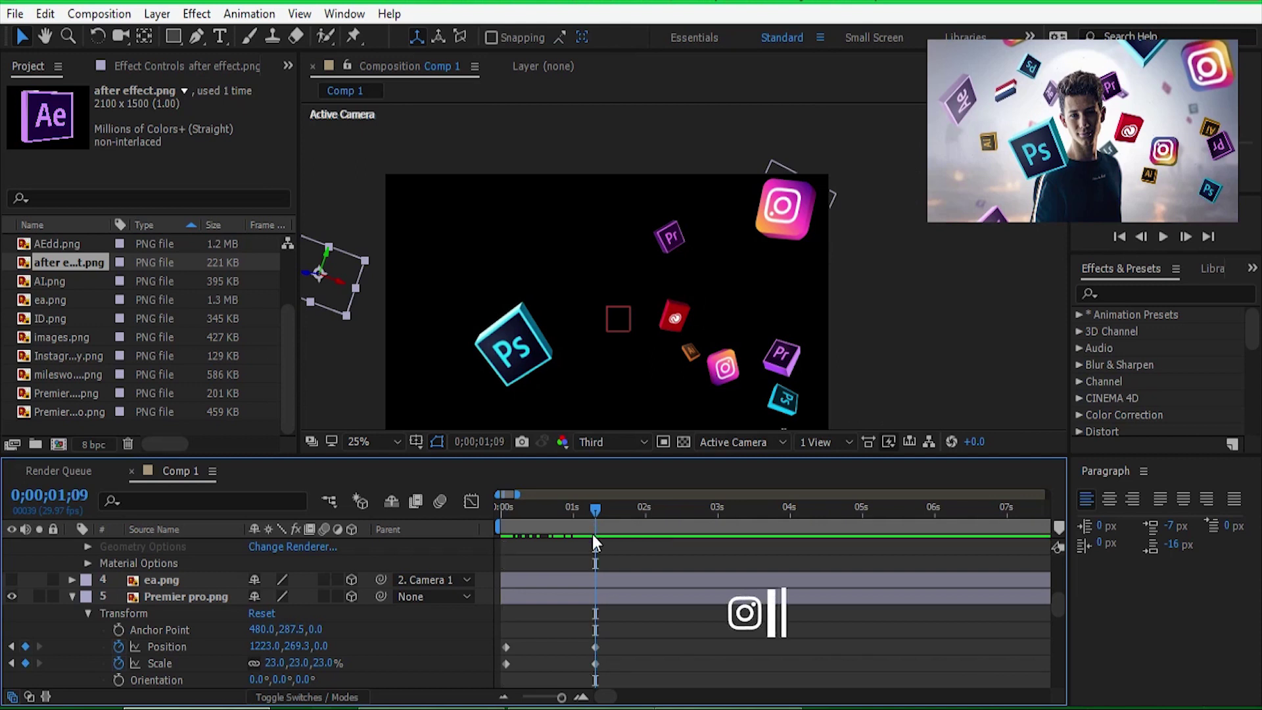
pyautogui.scroll(2, 593, 534)
pyautogui.scroll(2, 593, 534)
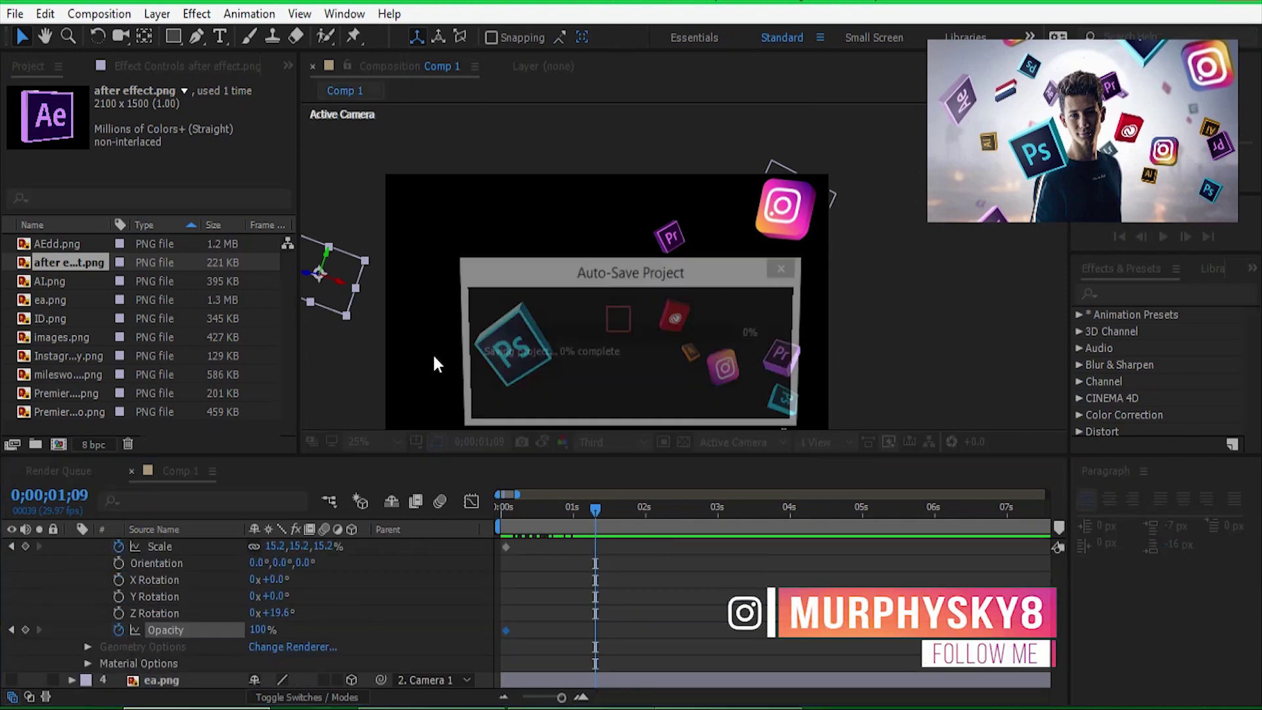
pyautogui.moveTo(351, 269); pyautogui.dragTo(482, 263)
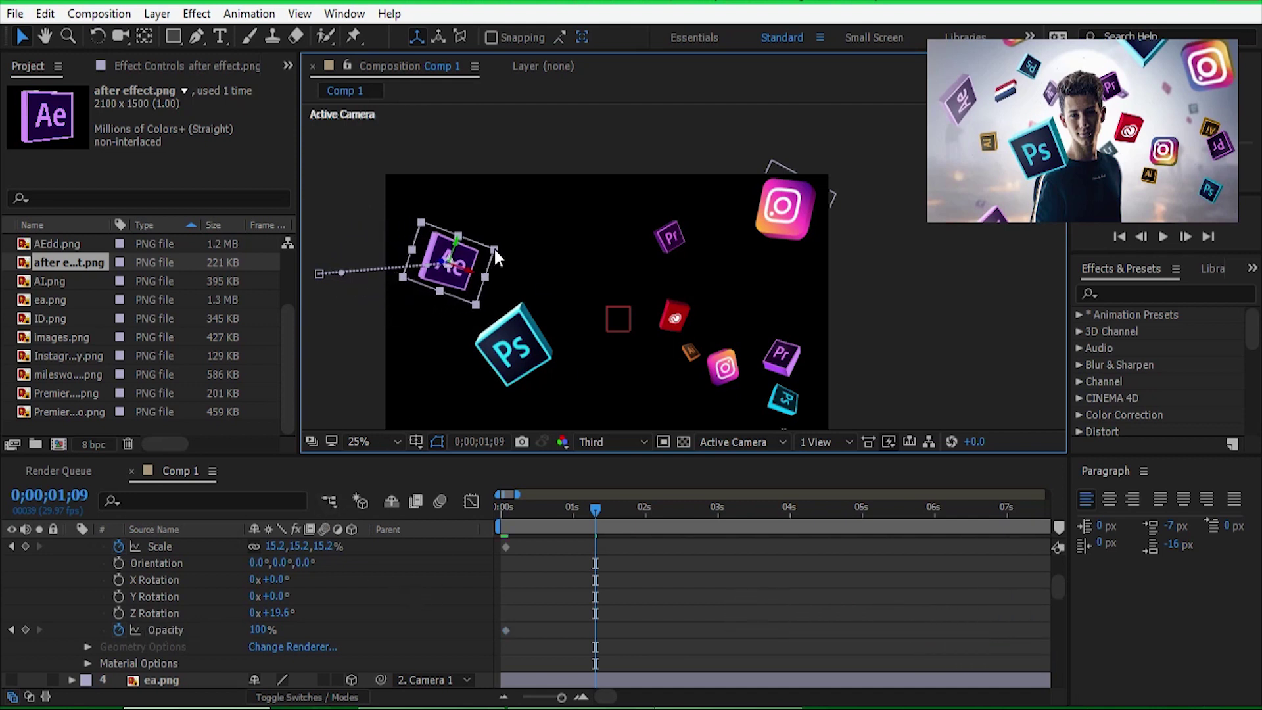
pyautogui.moveTo(494, 250); pyautogui.dragTo(470, 252)
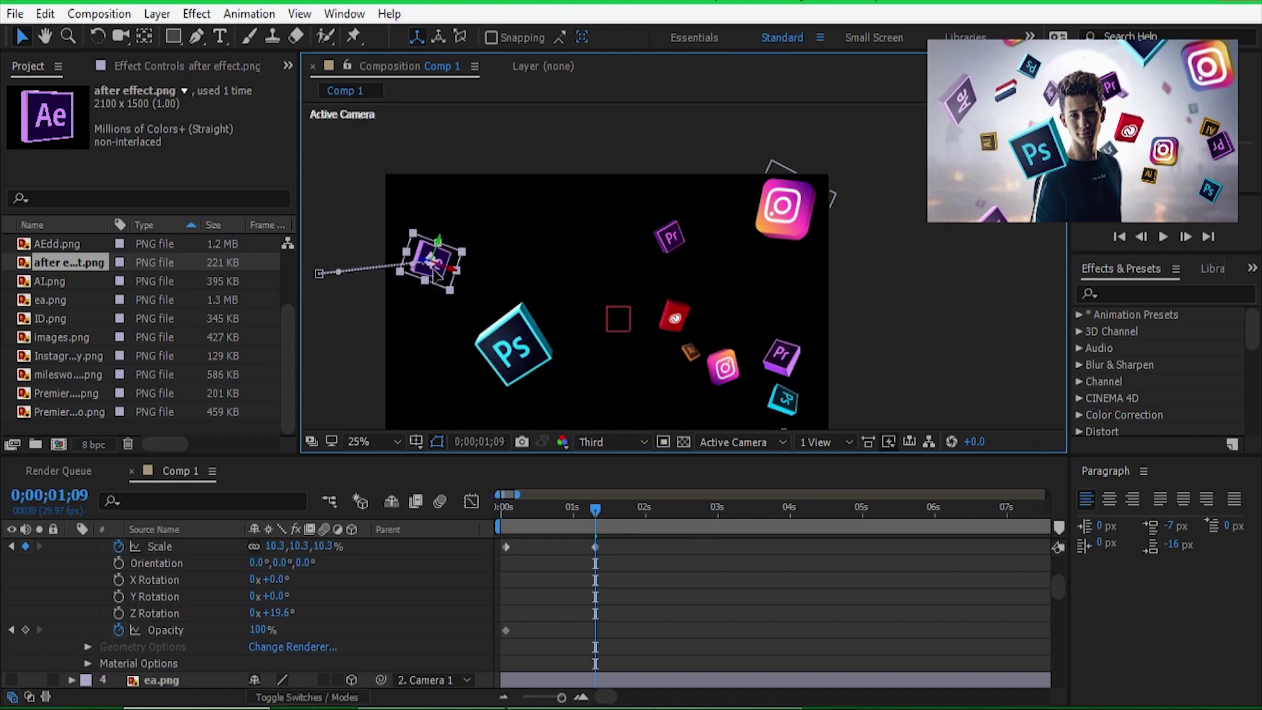
# Preview the Ae logo's fly-in from the start, stopping at 1;13
pyautogui.scroll(2, 526, 602)
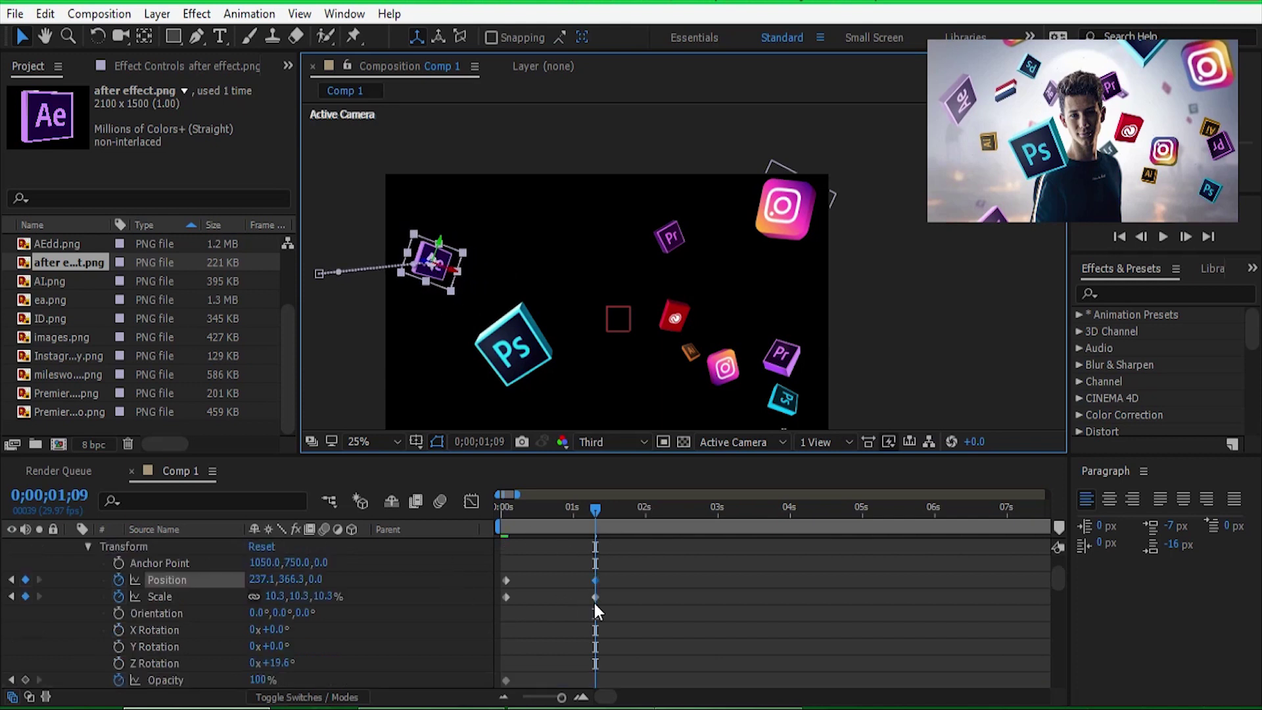
pyautogui.moveTo(596, 510); pyautogui.dragTo(503, 511)
pyautogui.click(610, 422)
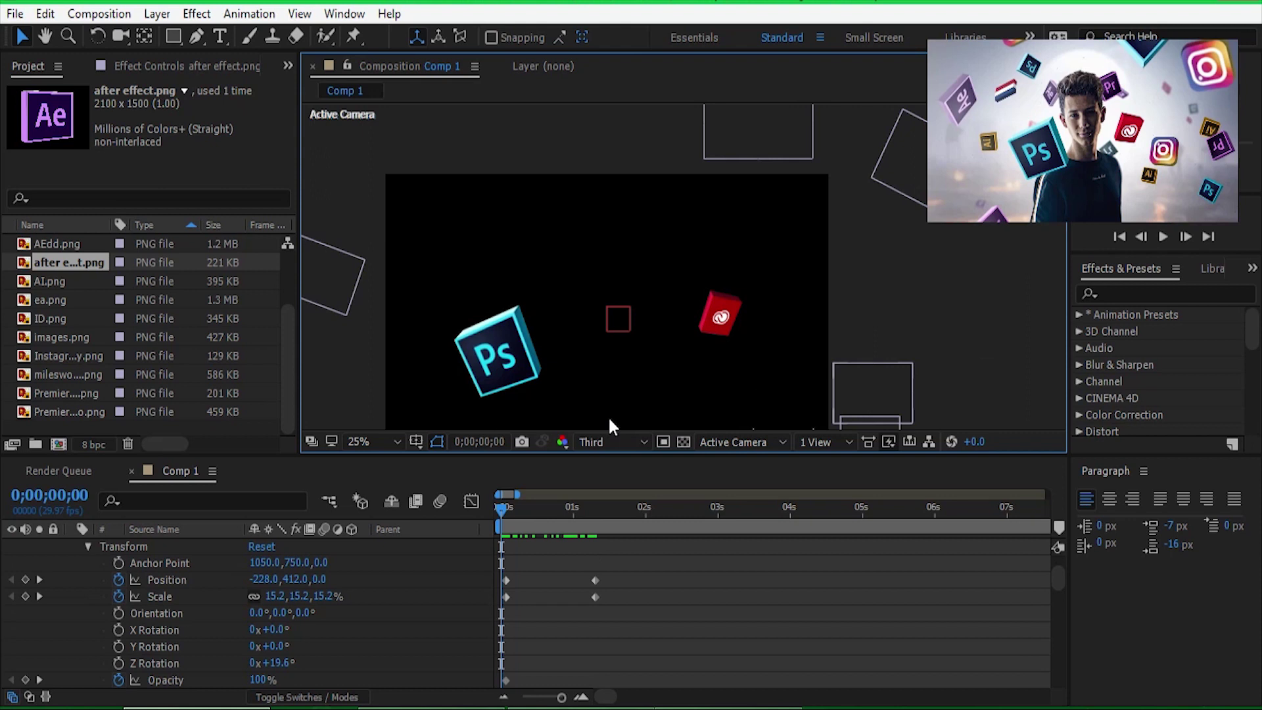
pyautogui.press('space')
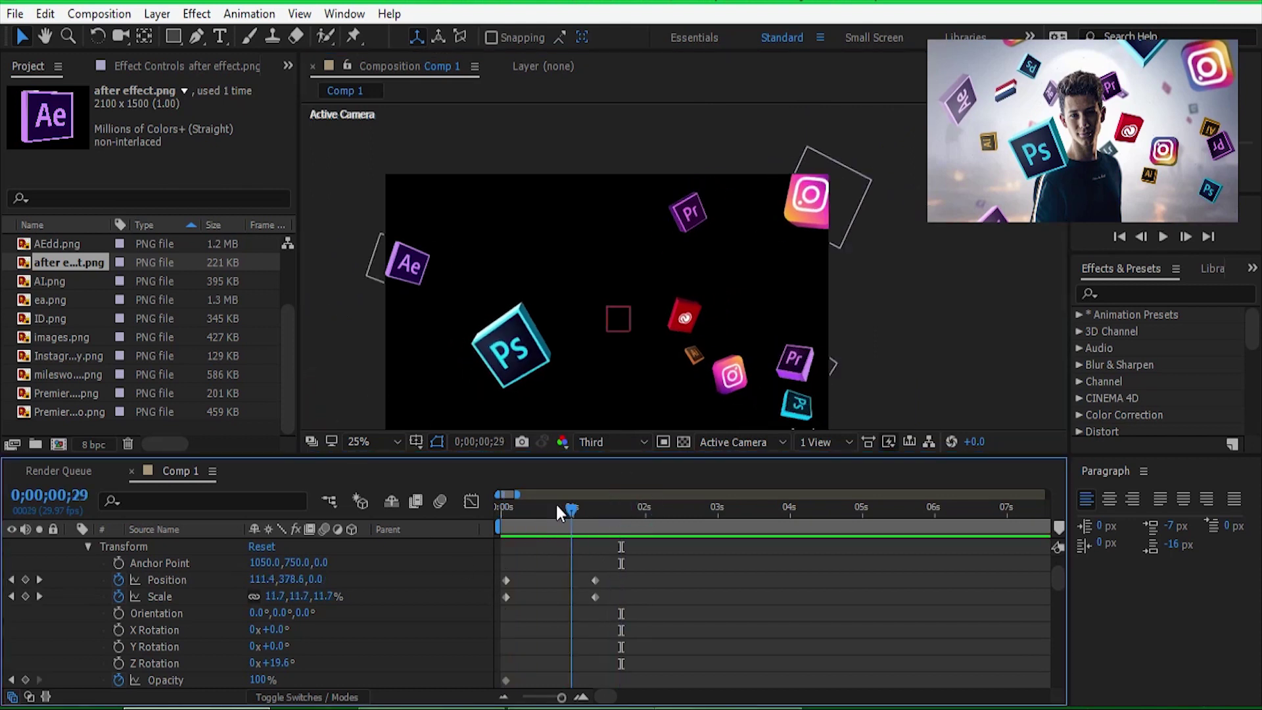
pyautogui.click(605, 522)
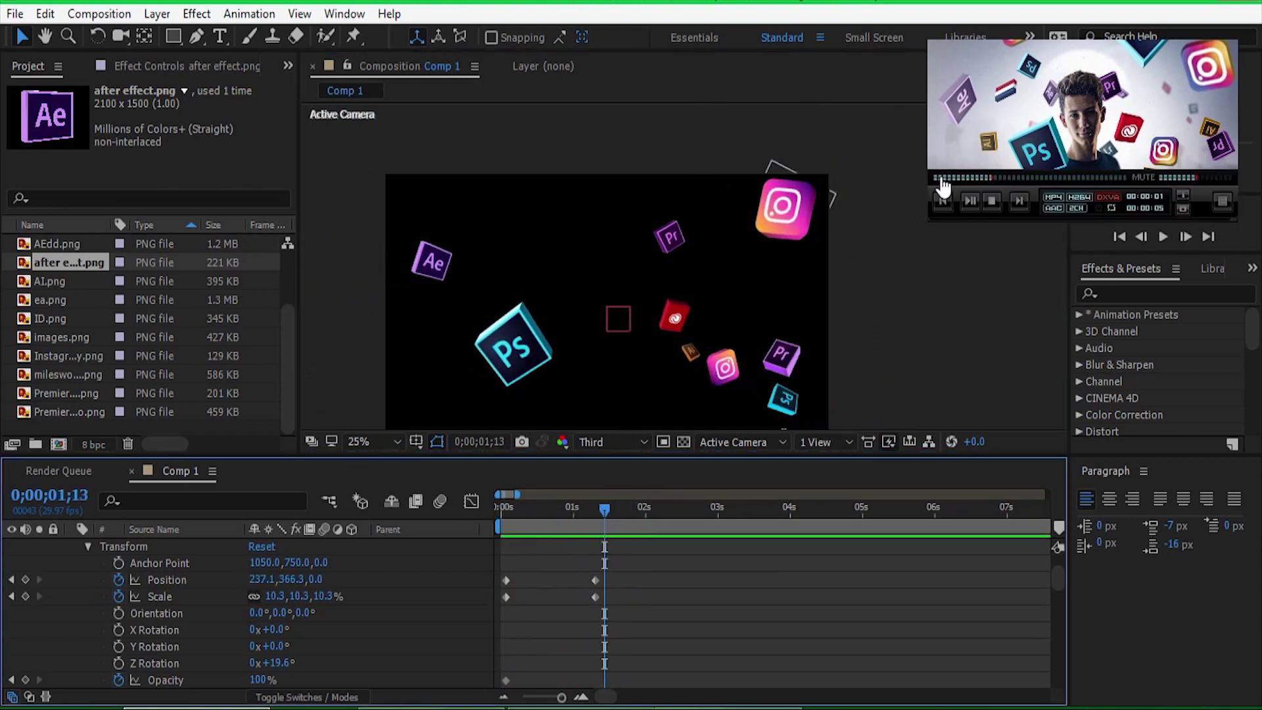
pyautogui.scroll(2, 71, 587)
pyautogui.click(73, 581)
# Add AI.png from the Project panel to Comp 1 as a new layer
pyautogui.click(72, 613)
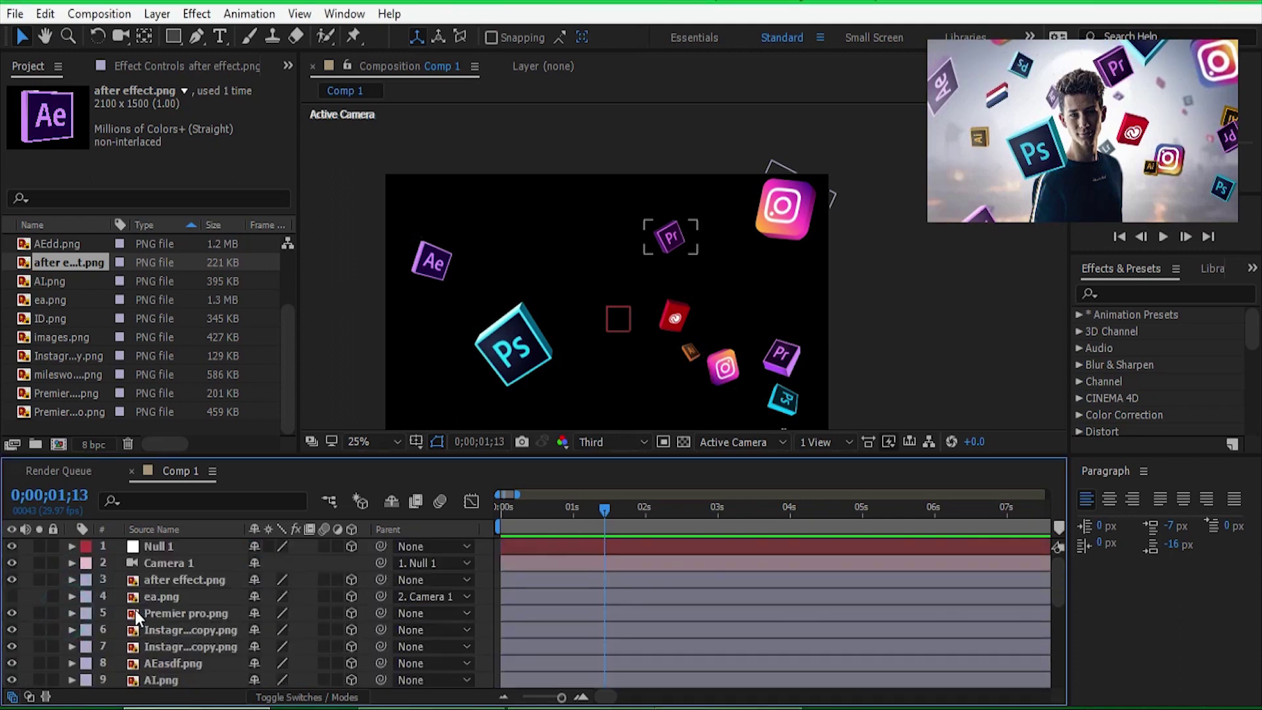
pyautogui.click(73, 596)
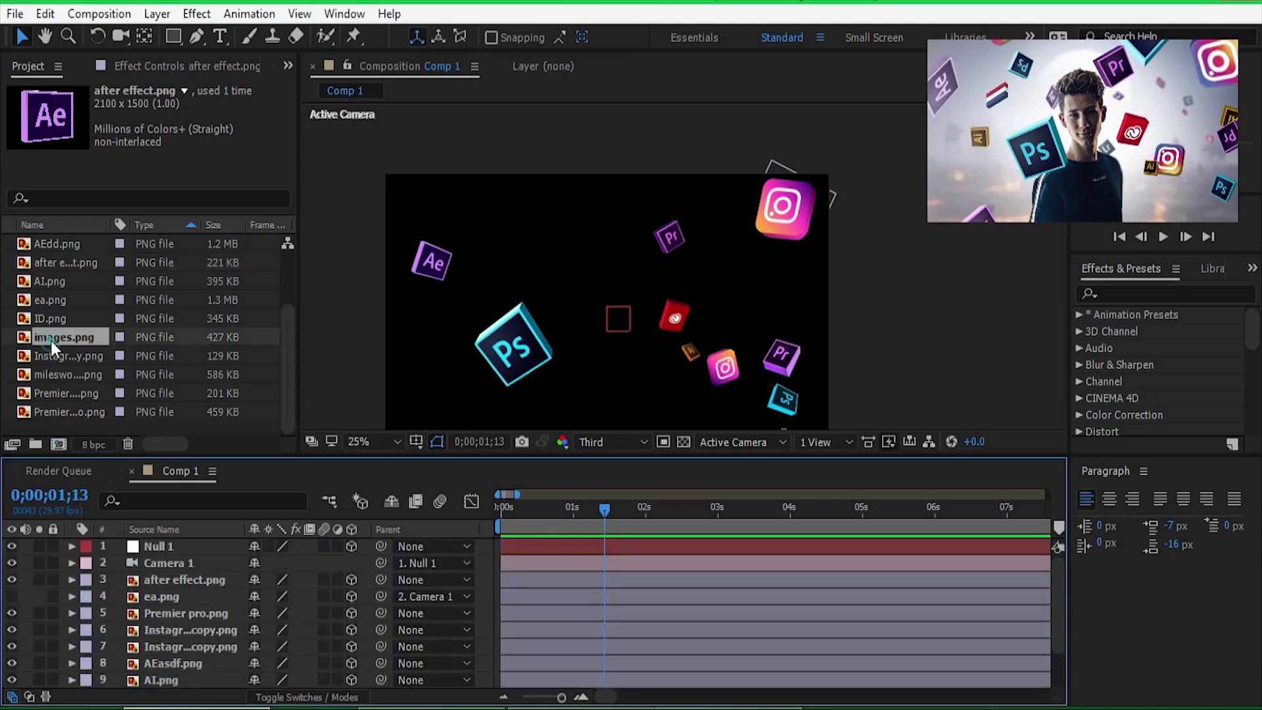
pyautogui.click(52, 282)
pyautogui.moveTo(47, 284); pyautogui.dragTo(187, 578)
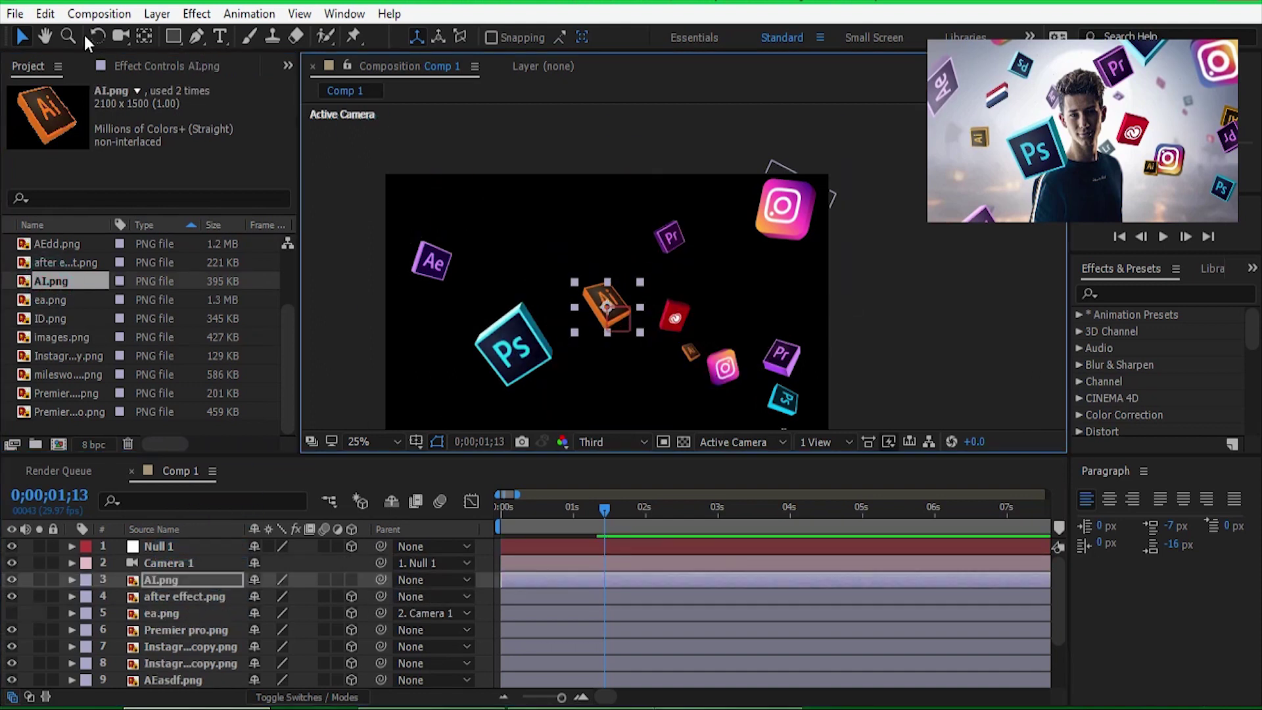
# Keyframe the AI icon flying in from the left near the Ae icon, then preview
pyautogui.press('w')
pyautogui.press('Home')
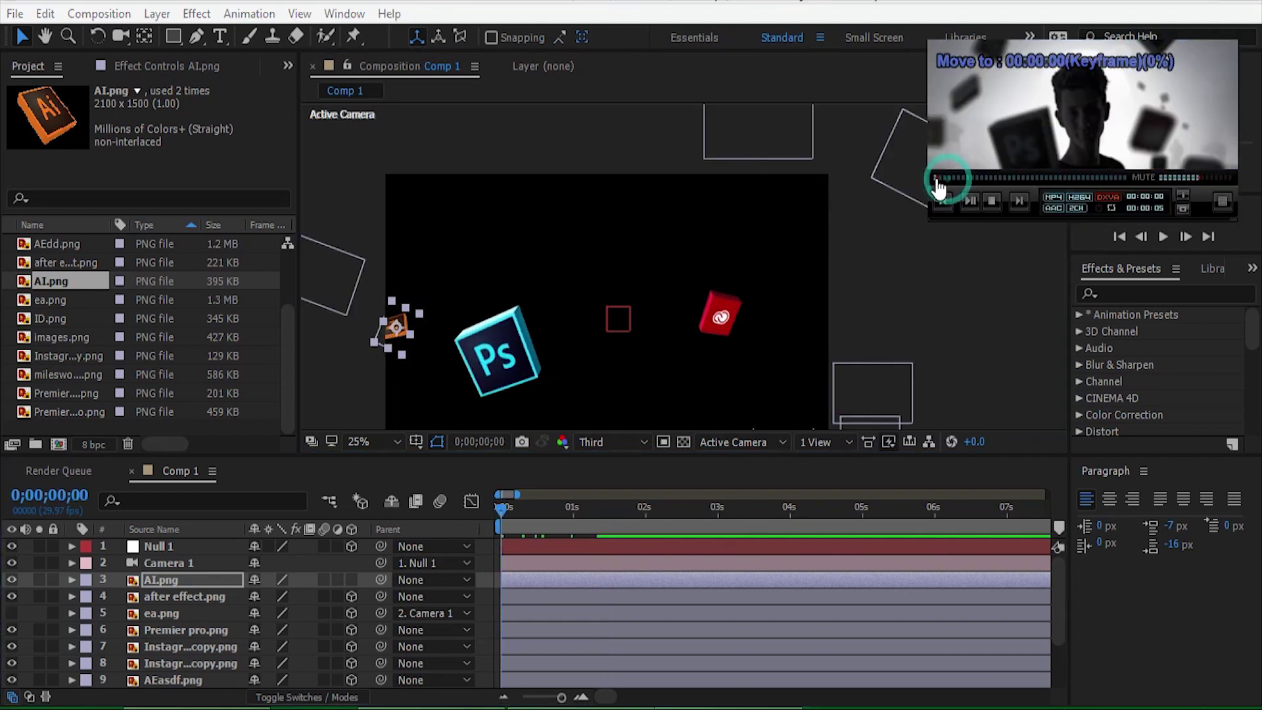
pyautogui.hotkey('ctrl', 'Right')
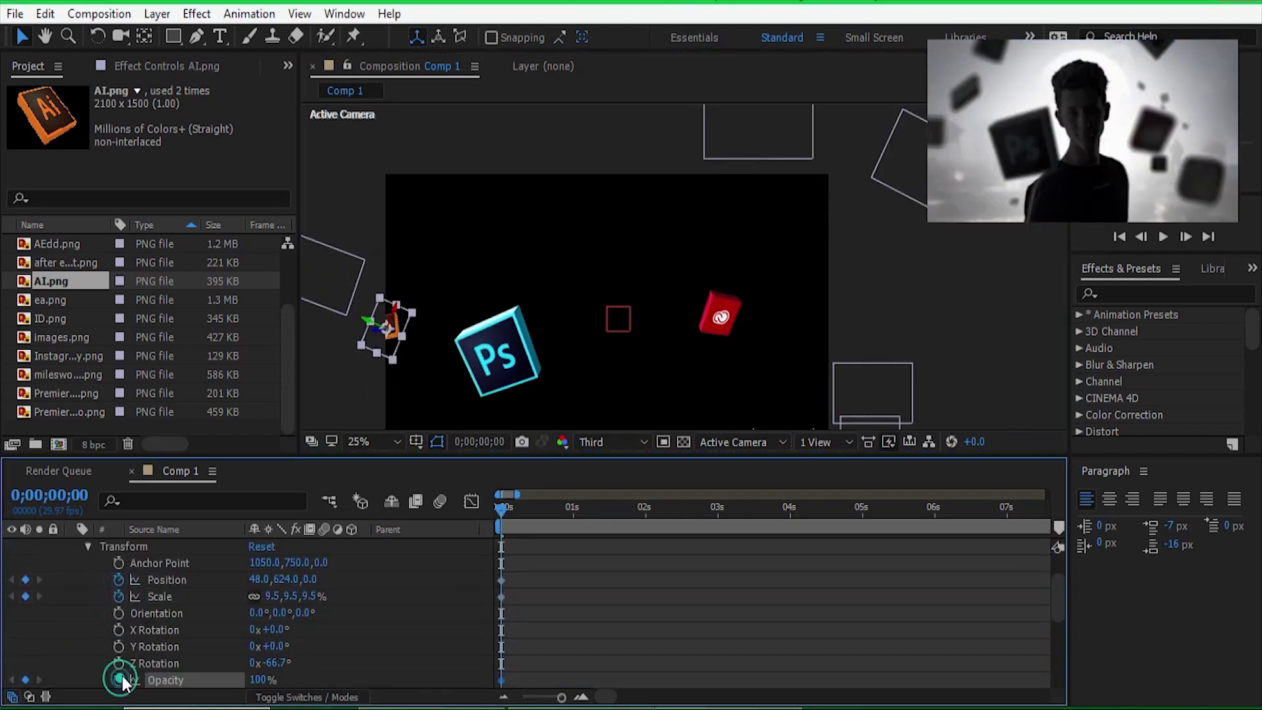
pyautogui.moveTo(388, 326); pyautogui.dragTo(438, 329)
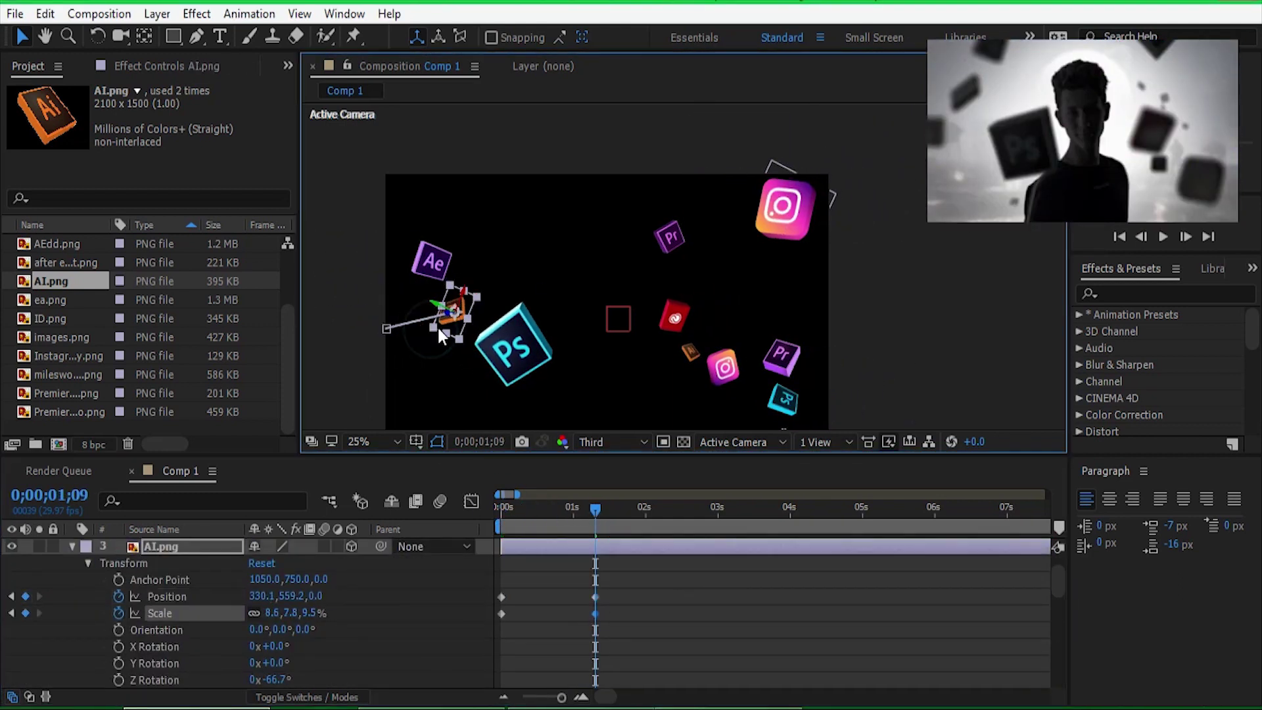
pyautogui.press('Home')
pyautogui.press('space')
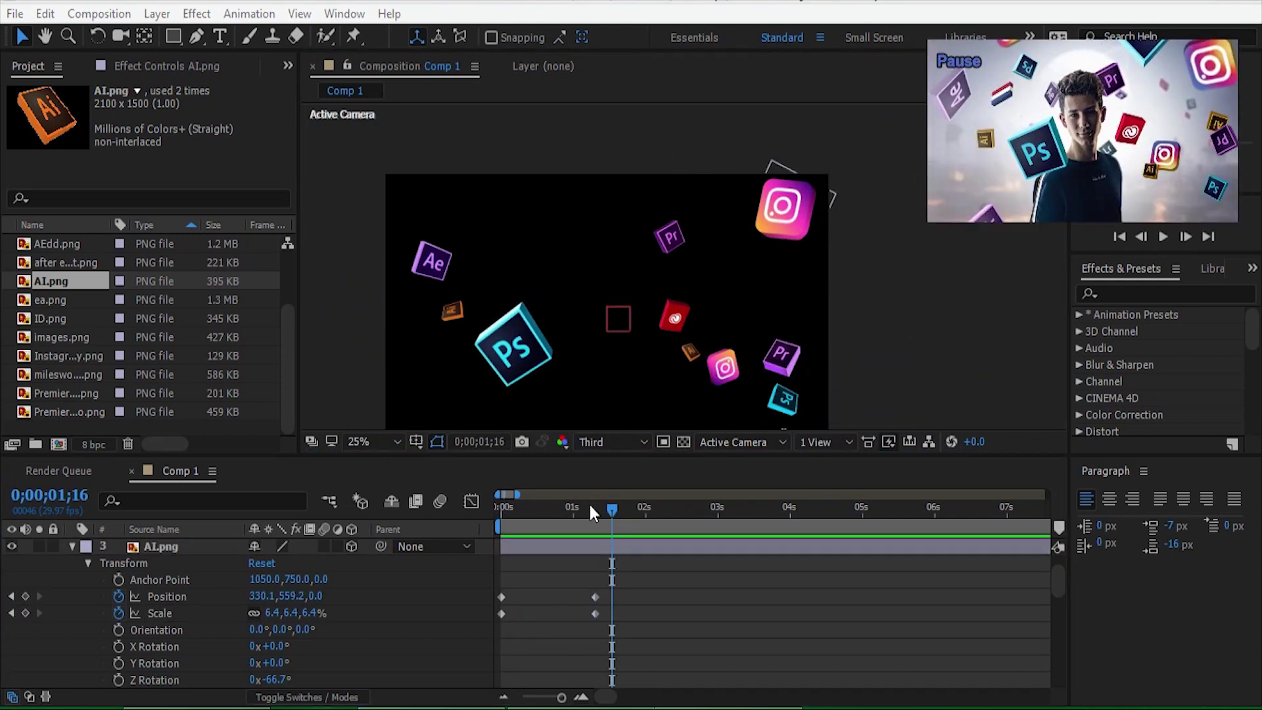
pyautogui.moveTo(589, 507); pyautogui.dragTo(507, 509)
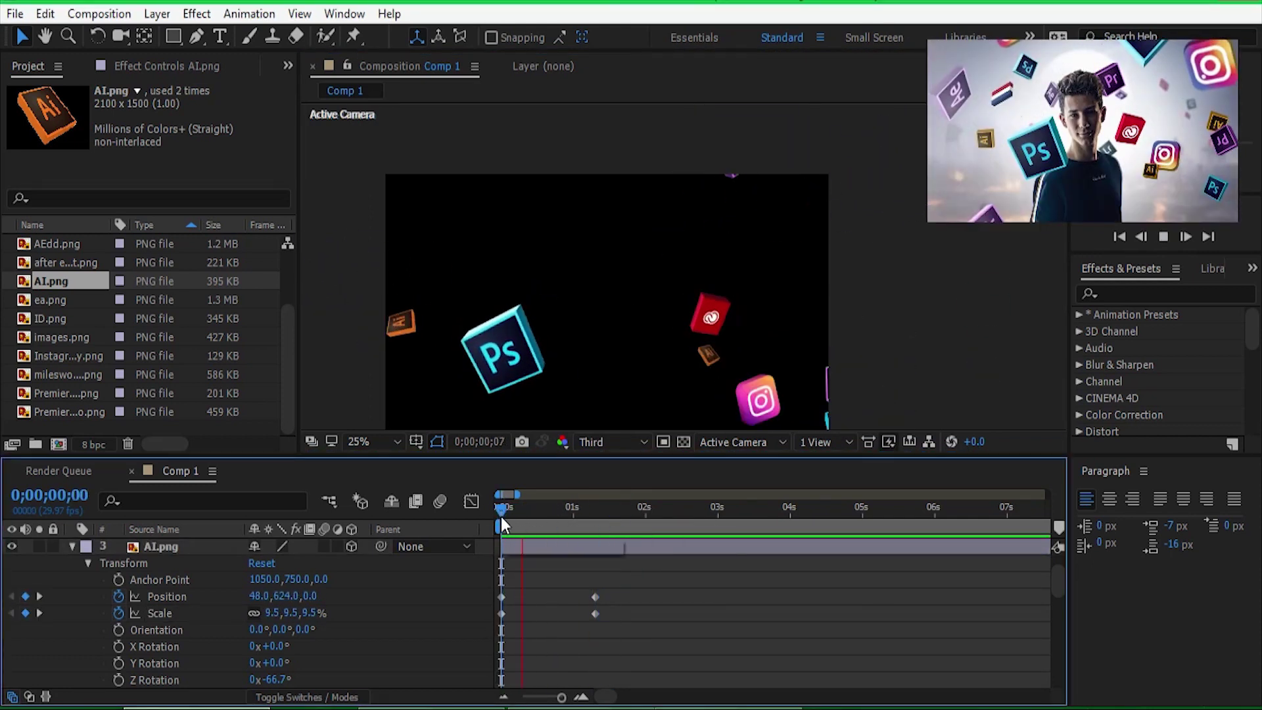
pyautogui.click(72, 547)
pyautogui.click(105, 597)
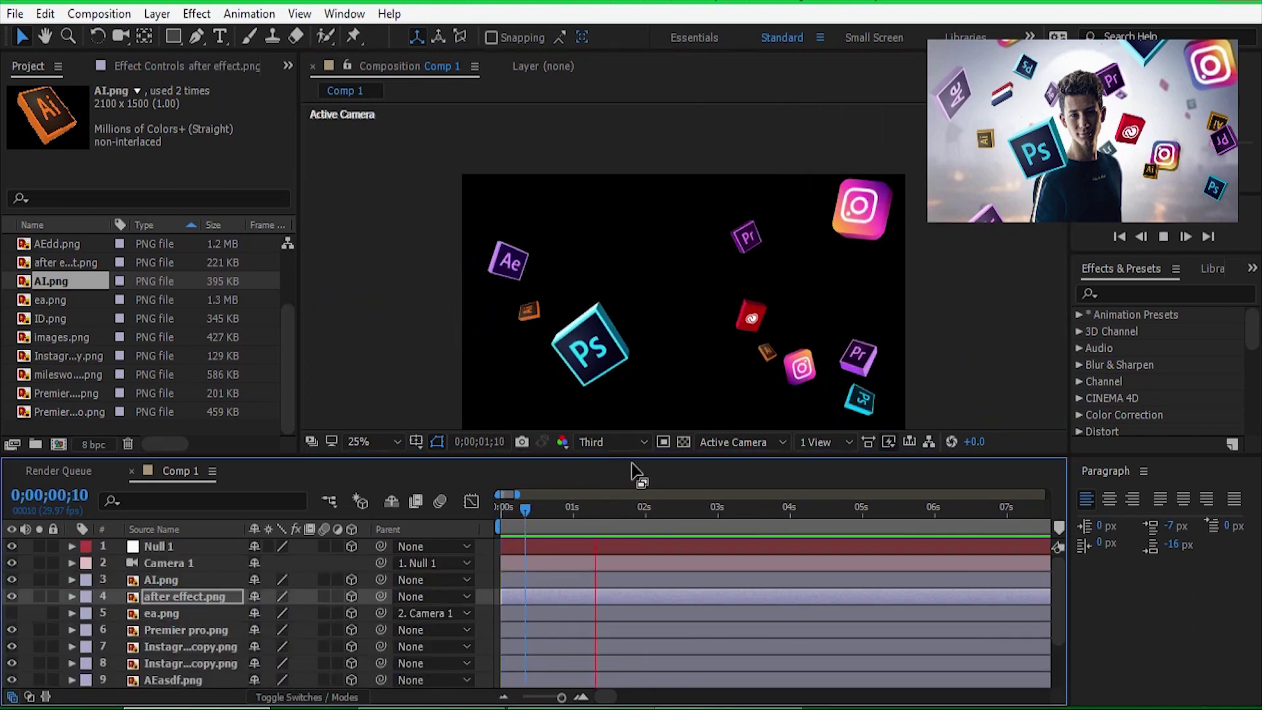
# Add the cyan icon to Comp 1 and animate it flying in from the frame's top-left
pyautogui.click(613, 506)
pyautogui.click(73, 597)
pyautogui.click(59, 318)
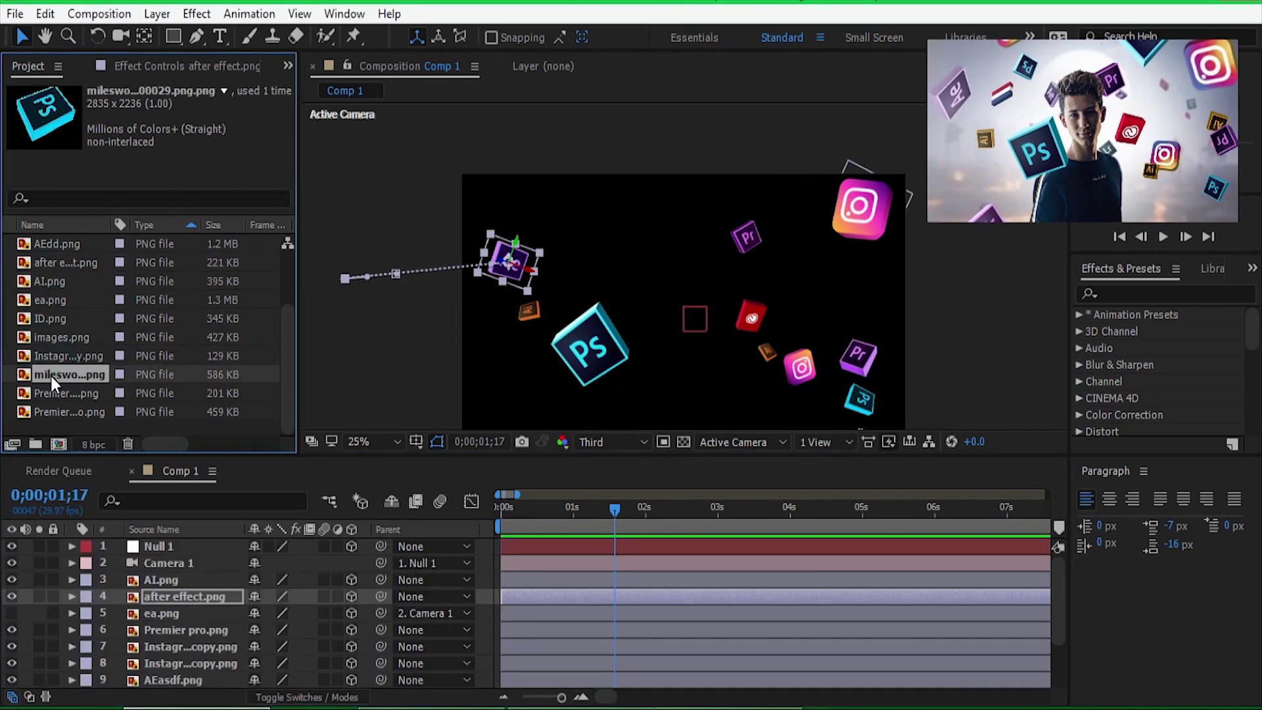
pyautogui.moveTo(66, 374)
pyautogui.mouseDown()
pyautogui.moveTo(579, 204)
pyautogui.moveTo(651, 213)
pyautogui.moveTo(629, 249)
pyautogui.moveTo(563, 240)
pyautogui.moveTo(495, 181)
pyautogui.mouseUp()
pyautogui.press('v')
pyautogui.click(506, 507)
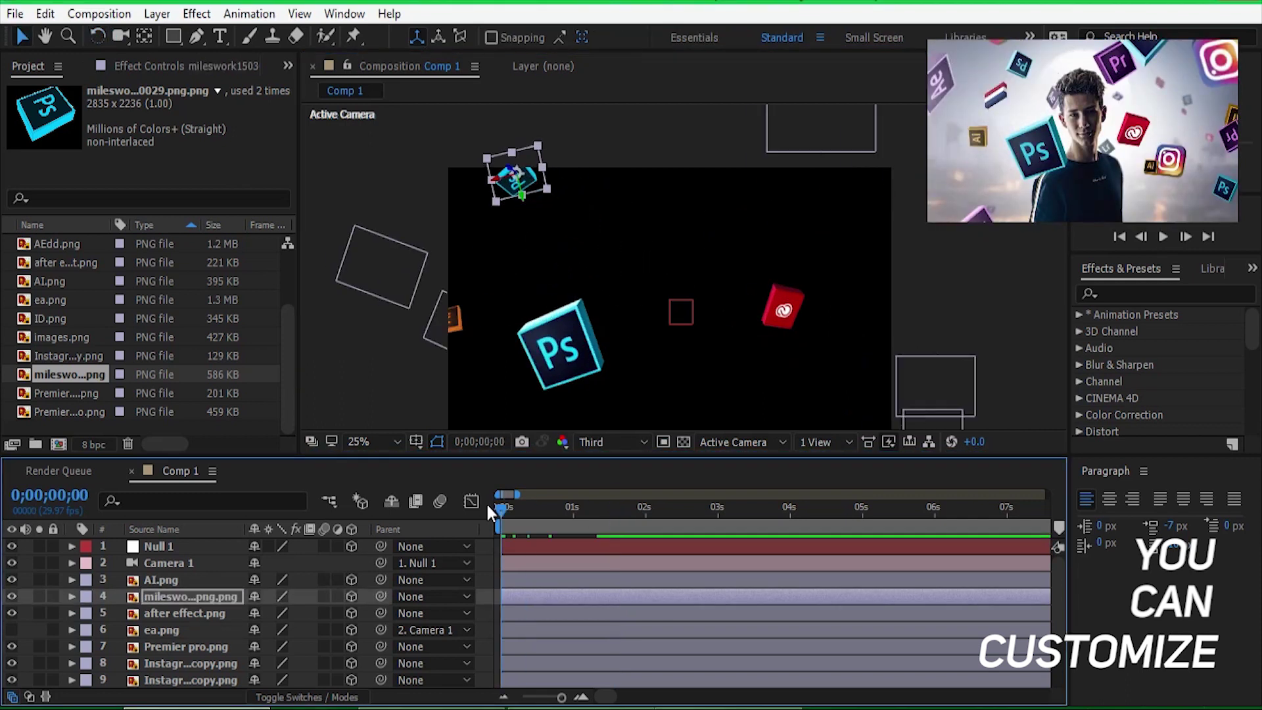
pyautogui.moveTo(506, 507); pyautogui.dragTo(615, 530)
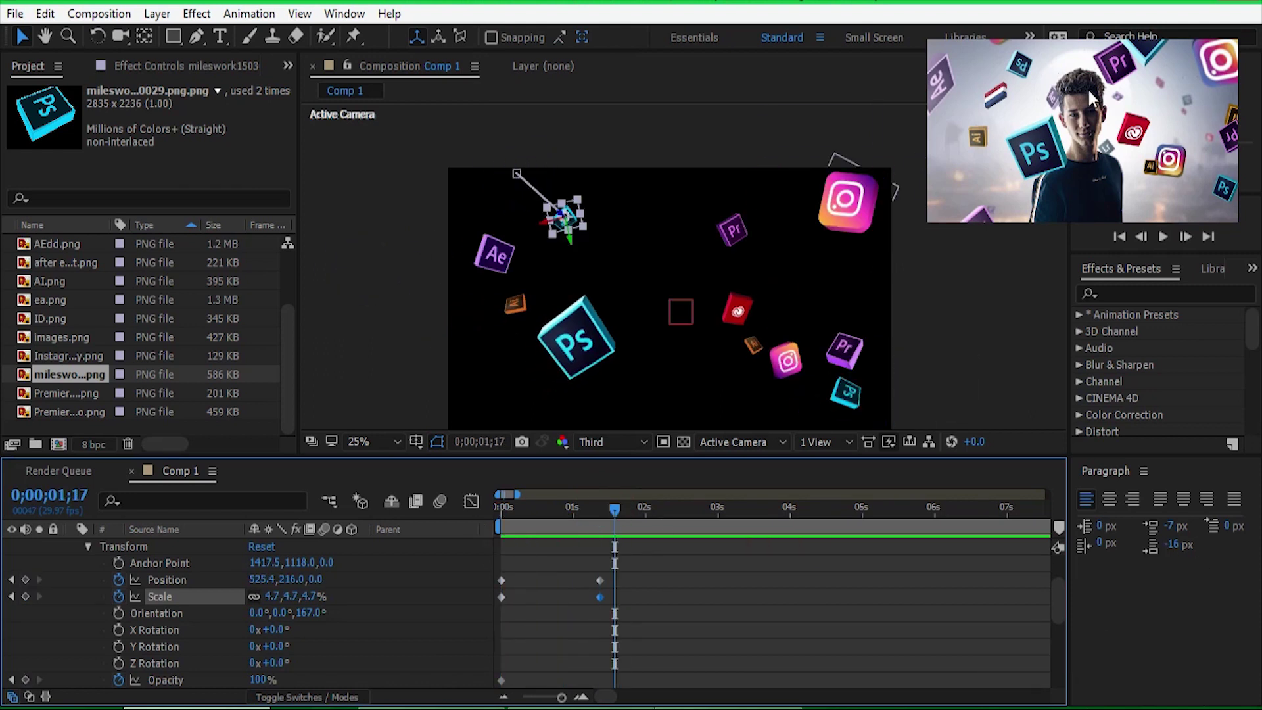
# Add a second cyan icon copy with the fly-in keyframes pasted, and select ID.png
pyautogui.moveTo(69, 374); pyautogui.dragTo(204, 546)
pyautogui.hotkey('ctrl', 'v')
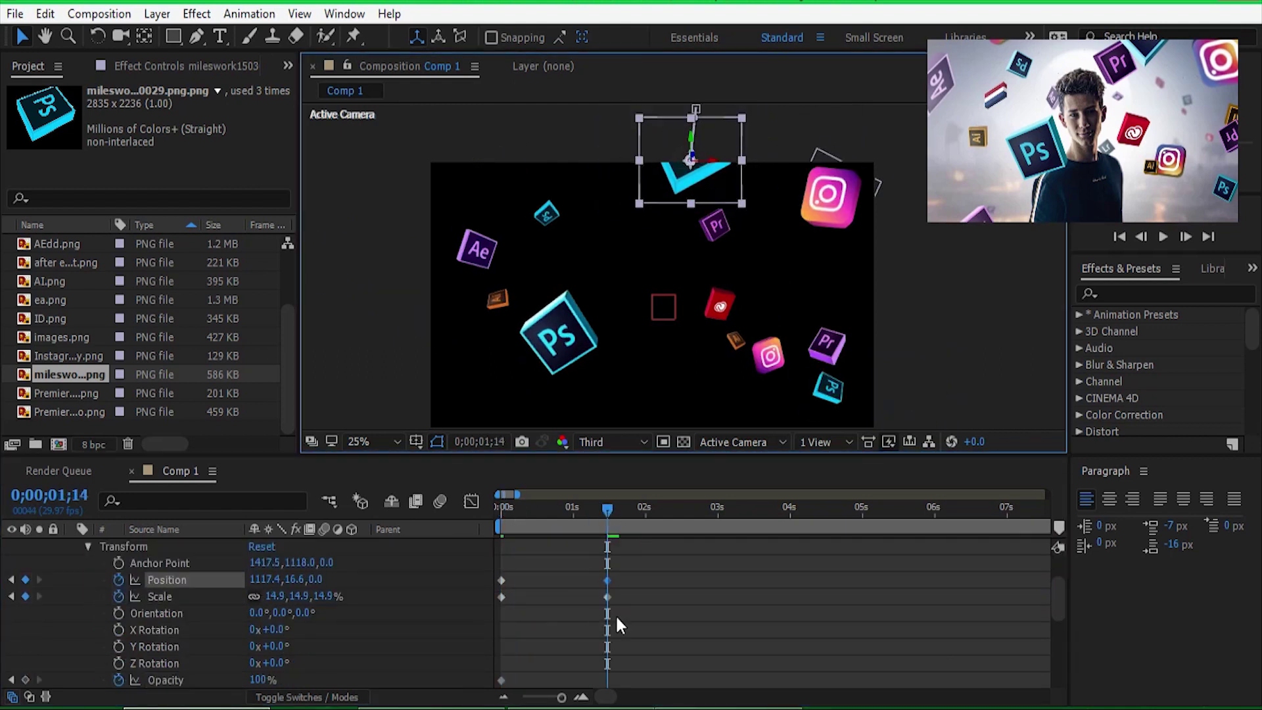
pyautogui.scroll(4, 637, 606)
pyautogui.moveTo(608, 646); pyautogui.dragTo(597, 646)
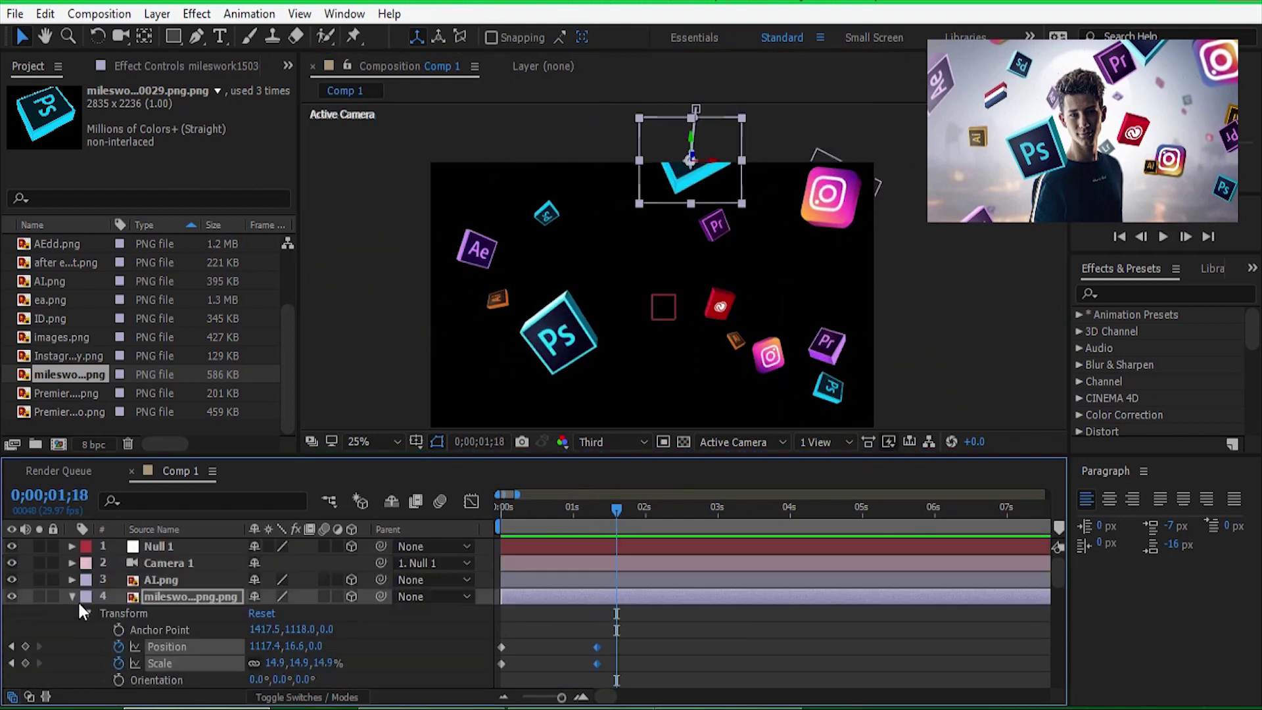
pyautogui.click(80, 611)
# Add the Id icon, shrink it, and animate it flying in from the left near the Ae icon
pyautogui.moveTo(51, 319); pyautogui.dragTo(509, 195)
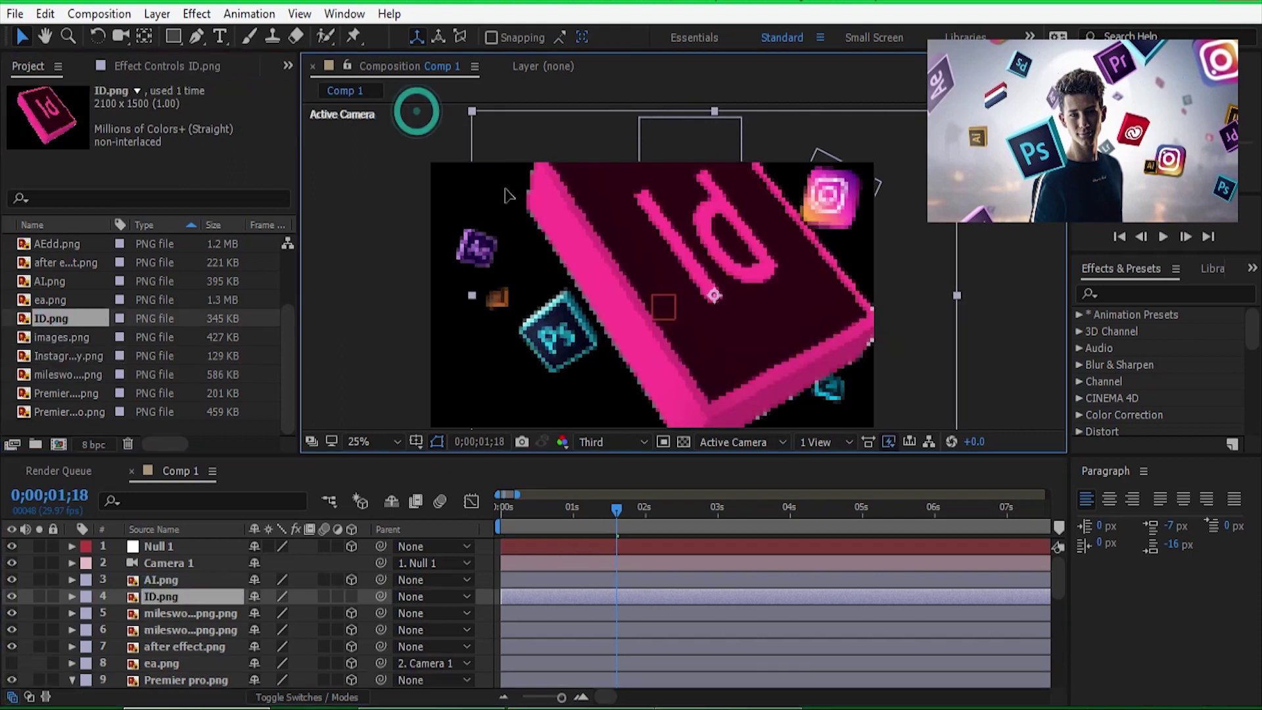
pyautogui.moveTo(648, 281); pyautogui.dragTo(442, 285)
pyautogui.press('Home')
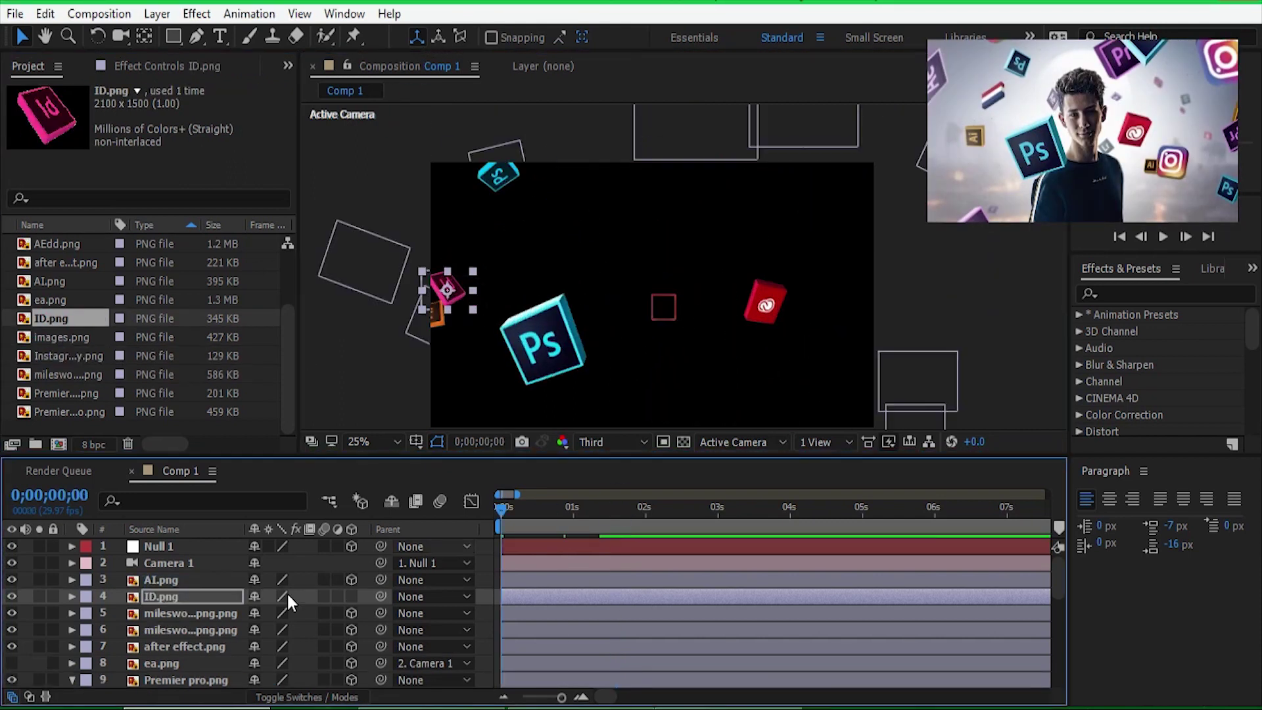
pyautogui.click(71, 596)
pyautogui.moveTo(565, 507); pyautogui.dragTo(597, 508)
pyautogui.moveTo(447, 289); pyautogui.dragTo(451, 286)
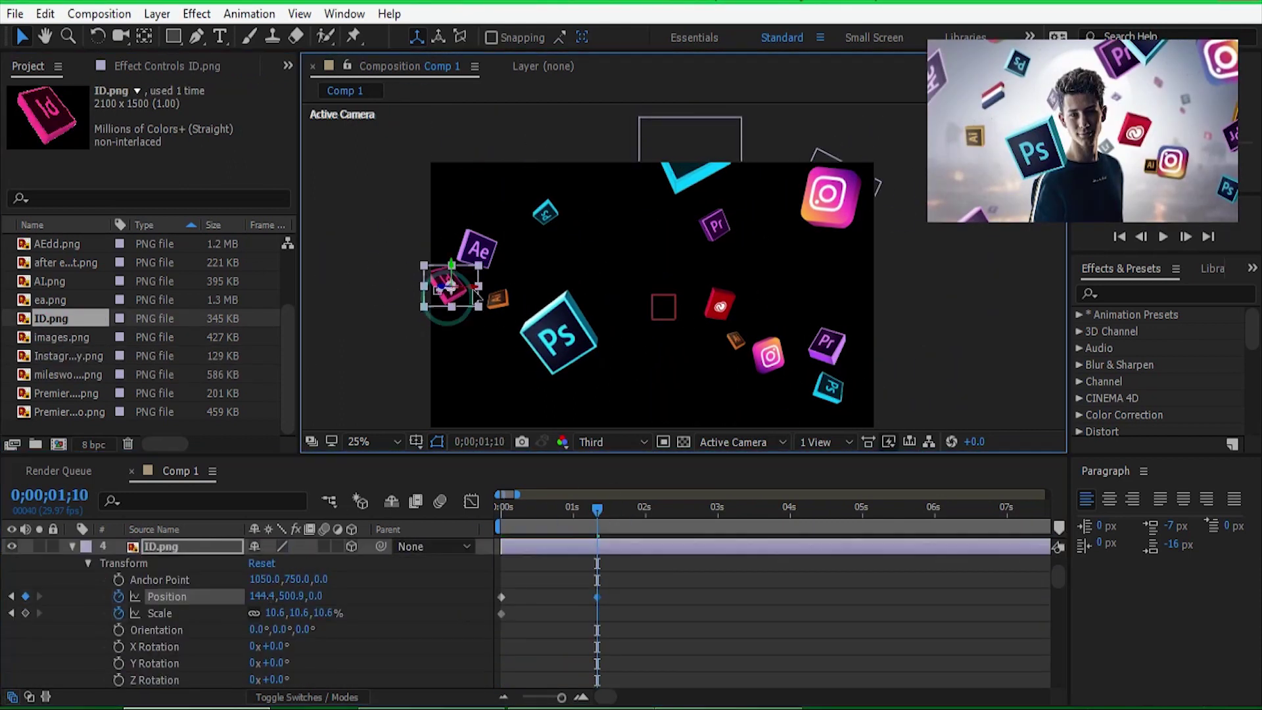
pyautogui.press('space')
pyautogui.click(72, 547)
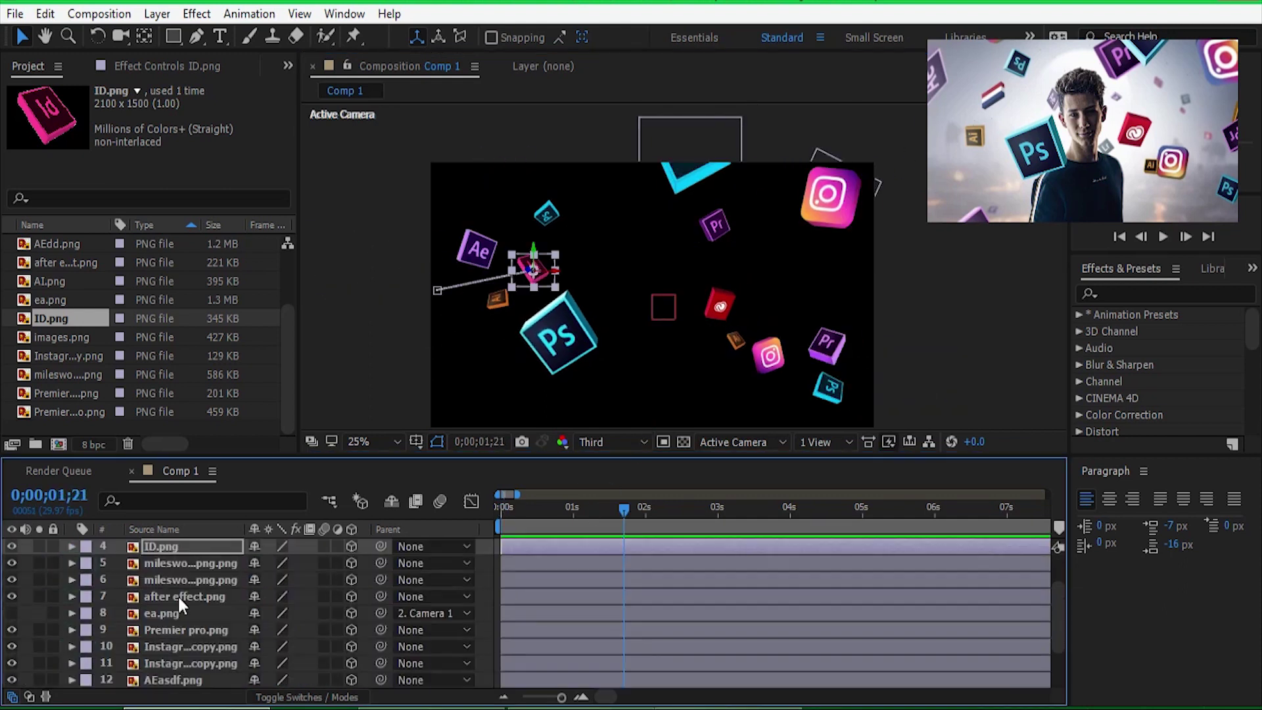
# Add AE.png to Comp 1, shrink it, and land it at the frame's bottom-left corner
pyautogui.scroll(3, 66, 317)
pyautogui.click(65, 318)
pyautogui.click(52, 283)
pyautogui.moveTo(53, 287); pyautogui.dragTo(204, 587)
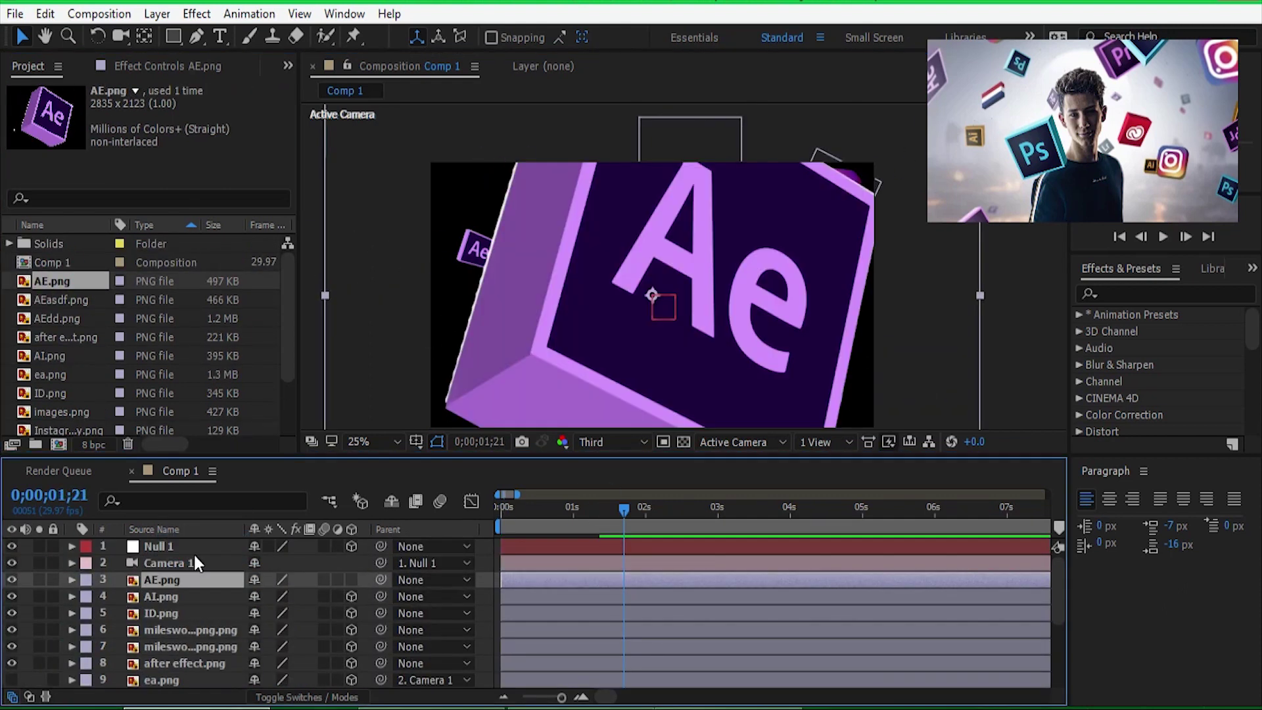
pyautogui.scroll(-1, 625, 329)
pyautogui.press('space')
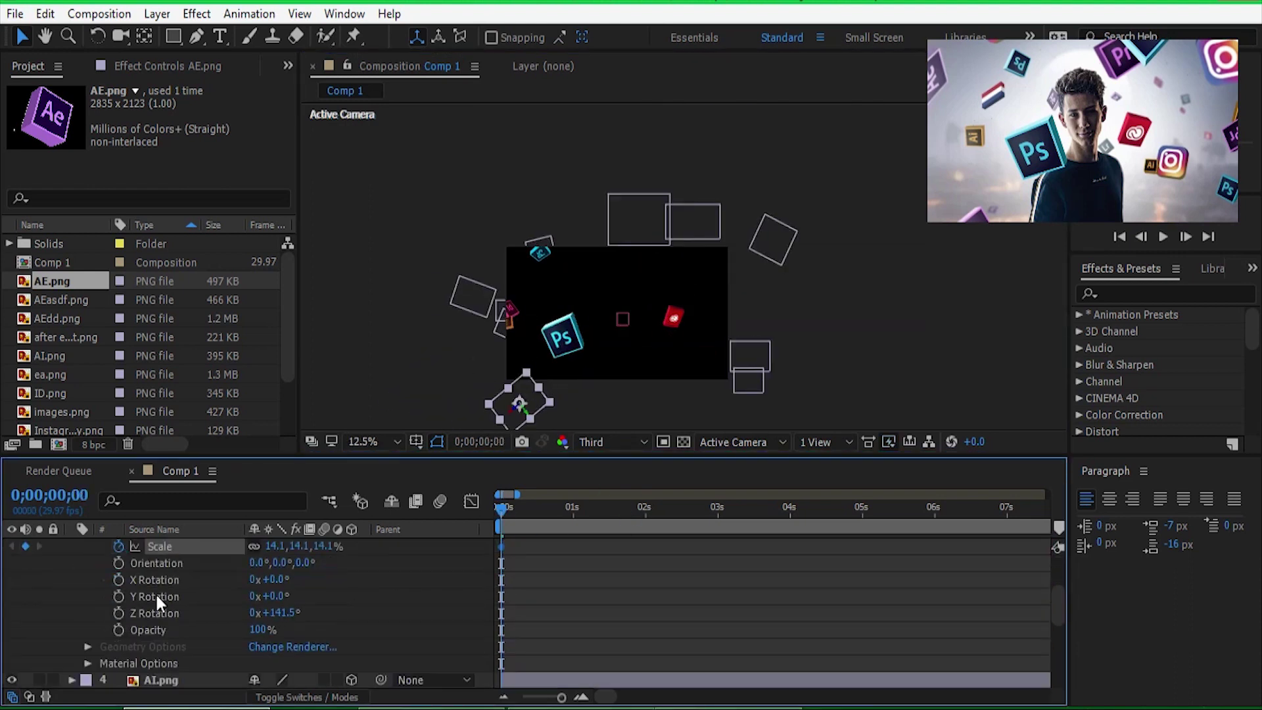
pyautogui.click(118, 630)
pyautogui.click(118, 646)
pyautogui.moveTo(503, 507); pyautogui.dragTo(586, 520)
pyautogui.scroll(1, 625, 296)
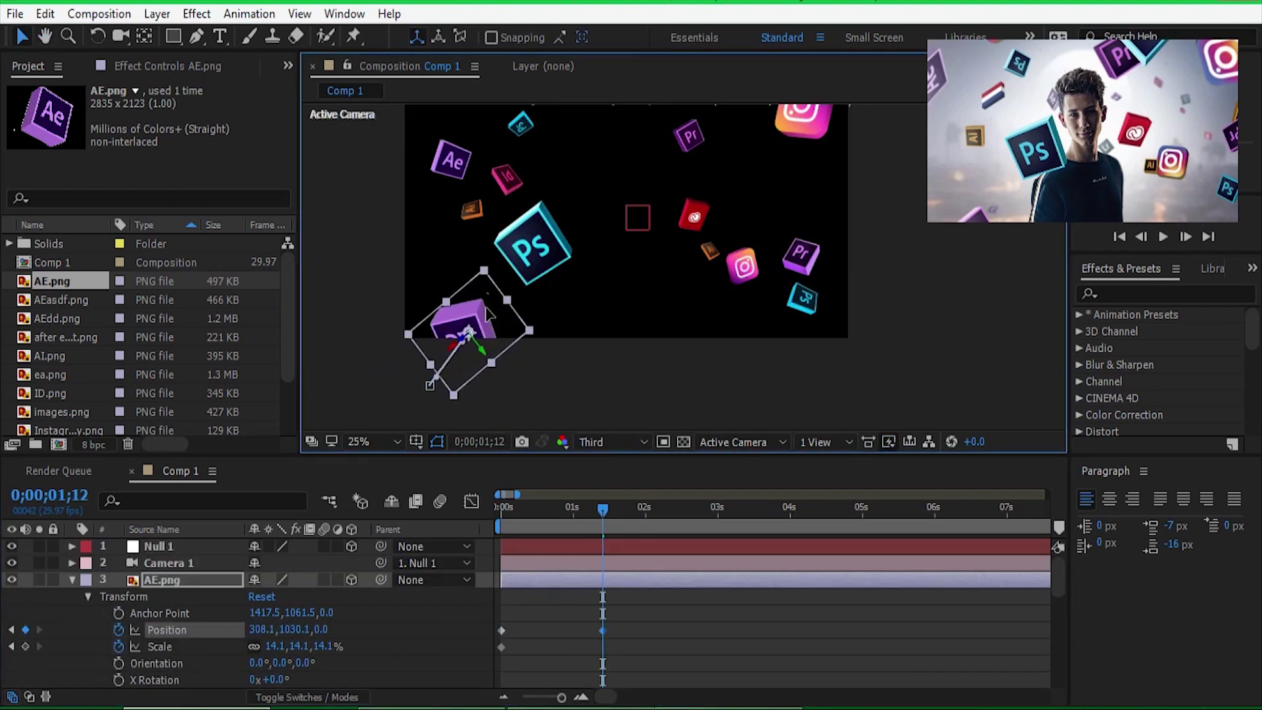
pyautogui.moveTo(460, 342); pyautogui.dragTo(413, 346)
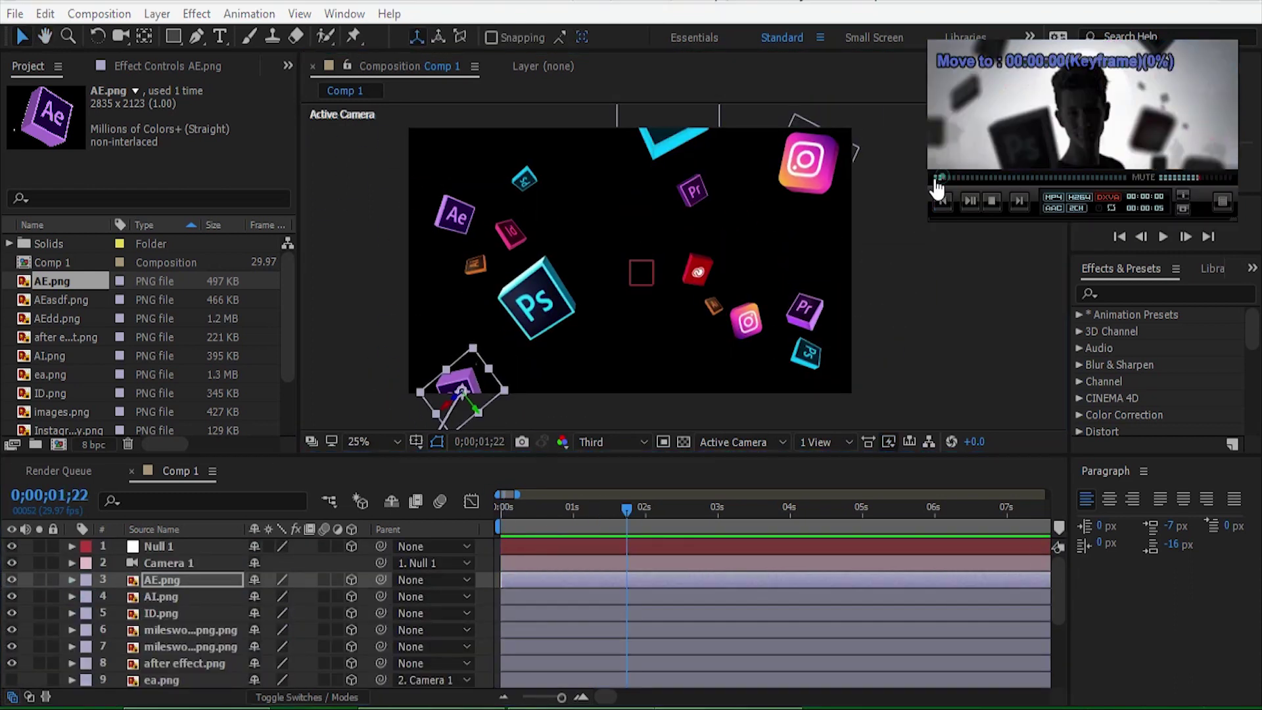
pyautogui.scroll(-3, 131, 329)
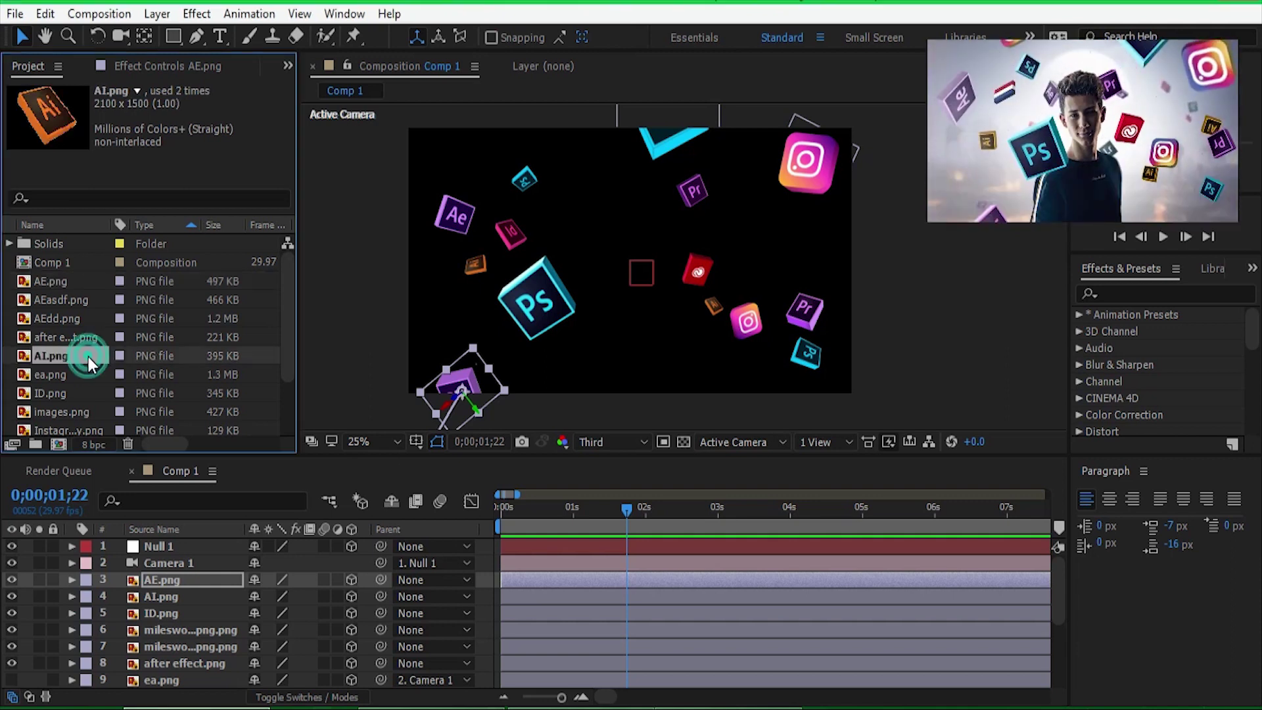
# Add an Instagram icon copy with pasted fly-in keyframes, starting above the frame, and preview
pyautogui.moveTo(66, 374); pyautogui.dragTo(652, 349)
pyautogui.hotkey('ctrl', 'v')
pyautogui.moveTo(627, 509)
pyautogui.mouseDown()
pyautogui.moveTo(502, 509)
pyautogui.moveTo(598, 518)
pyautogui.mouseUp()
pyautogui.press('space')
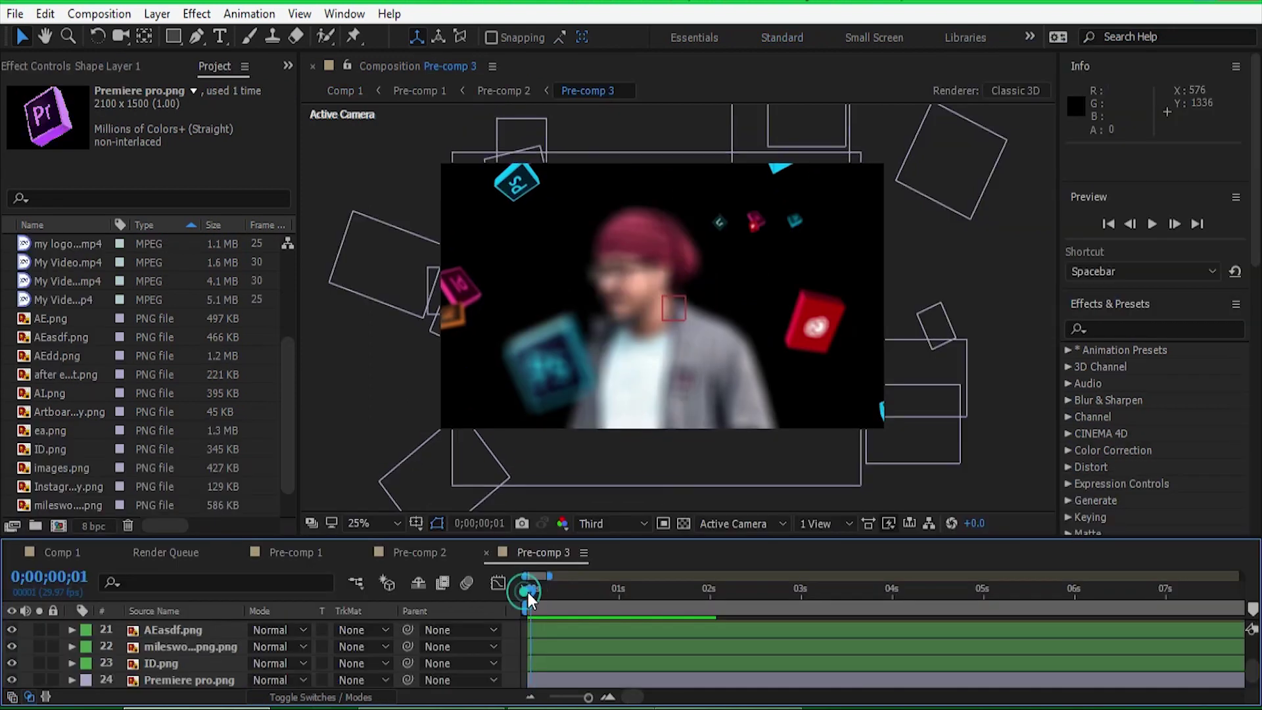
pyautogui.moveTo(527, 593); pyautogui.dragTo(692, 582)
# Enlarge the Pre-comp 3 timeline and select the large Ps icon layer in the viewer
pyautogui.moveTo(740, 537)
pyautogui.mouseDown()
pyautogui.moveTo(770, 200)
pyautogui.moveTo(705, 230)
pyautogui.moveTo(718, 492)
pyautogui.mouseUp()
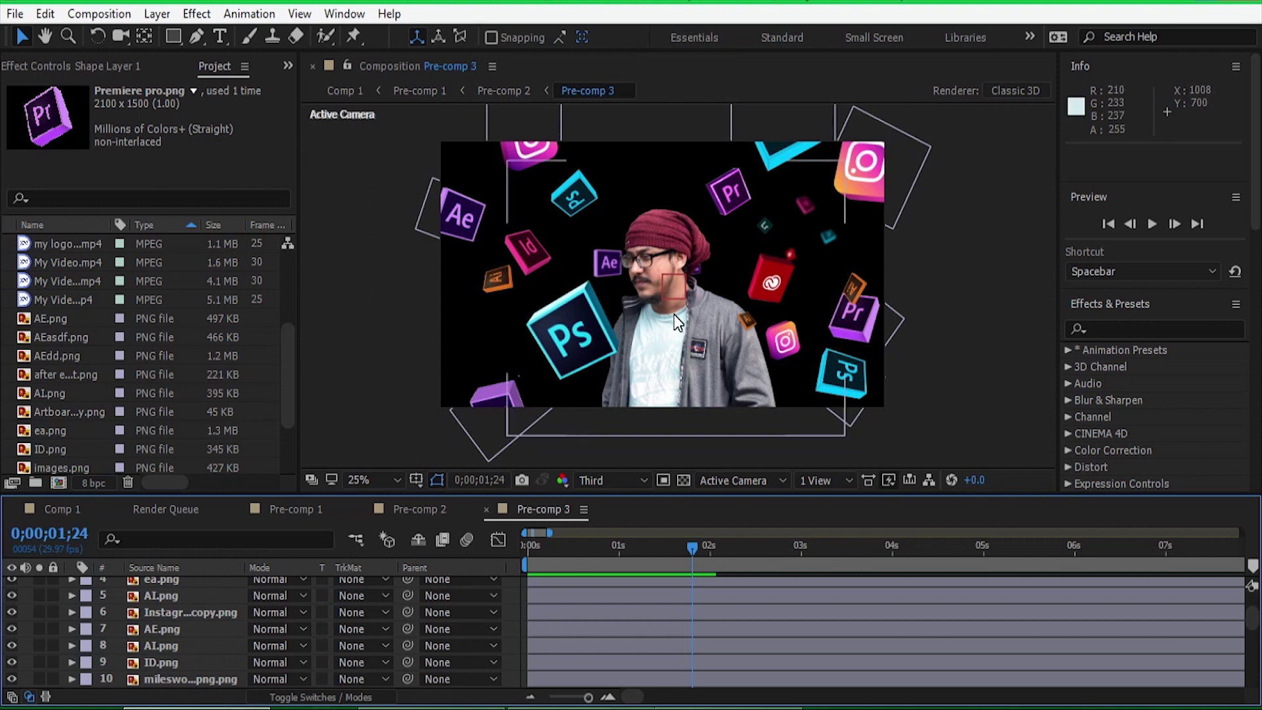
pyautogui.click(752, 288)
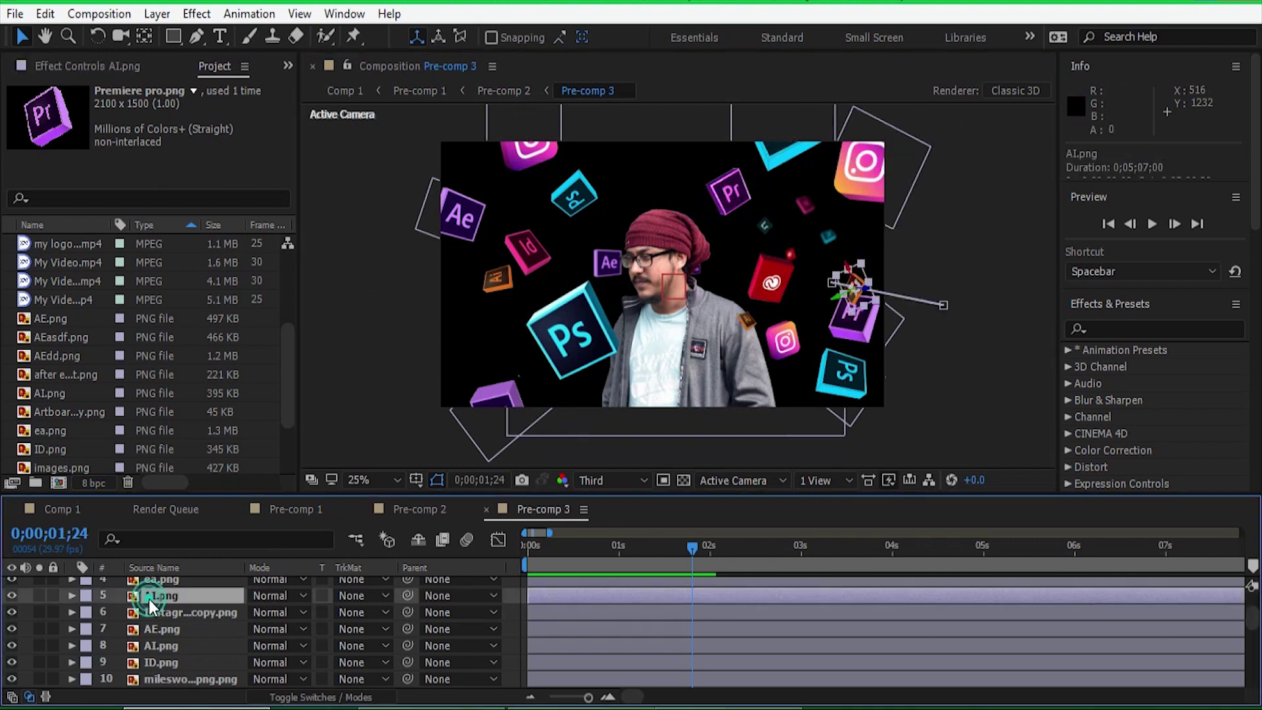
pyautogui.click(566, 340)
pyautogui.scroll(-2, 204, 622)
pyautogui.scroll(-3, 205, 628)
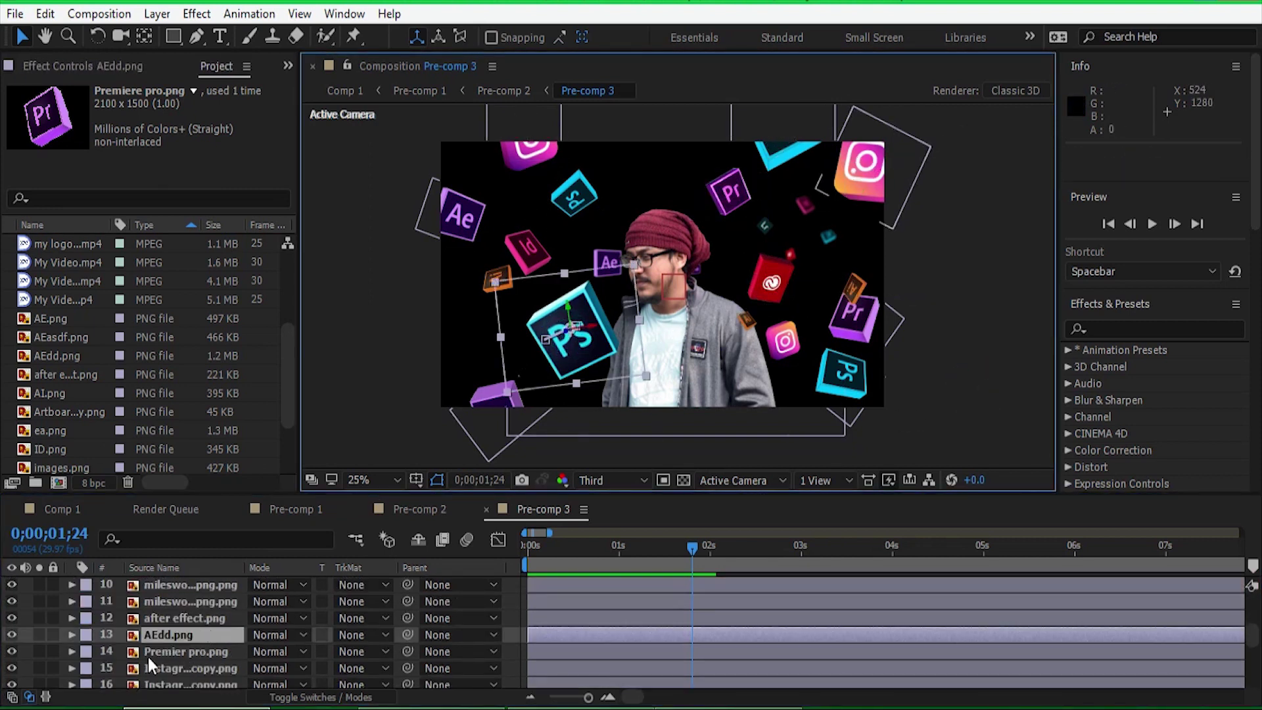
pyautogui.moveTo(636, 493); pyautogui.dragTo(640, 440)
# Keyframe the Ps cube's Box Blur radius from 175 at the start to 0 later
pyautogui.click(72, 582)
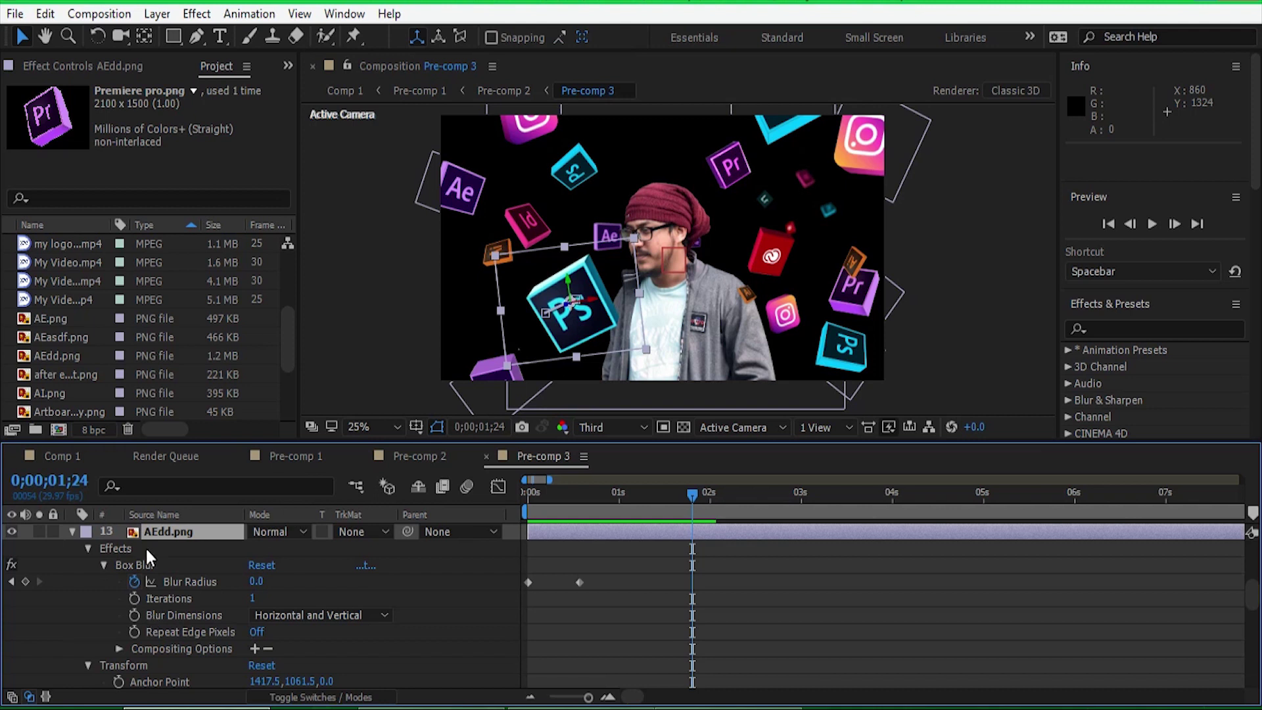
pyautogui.scroll(-3, 215, 647)
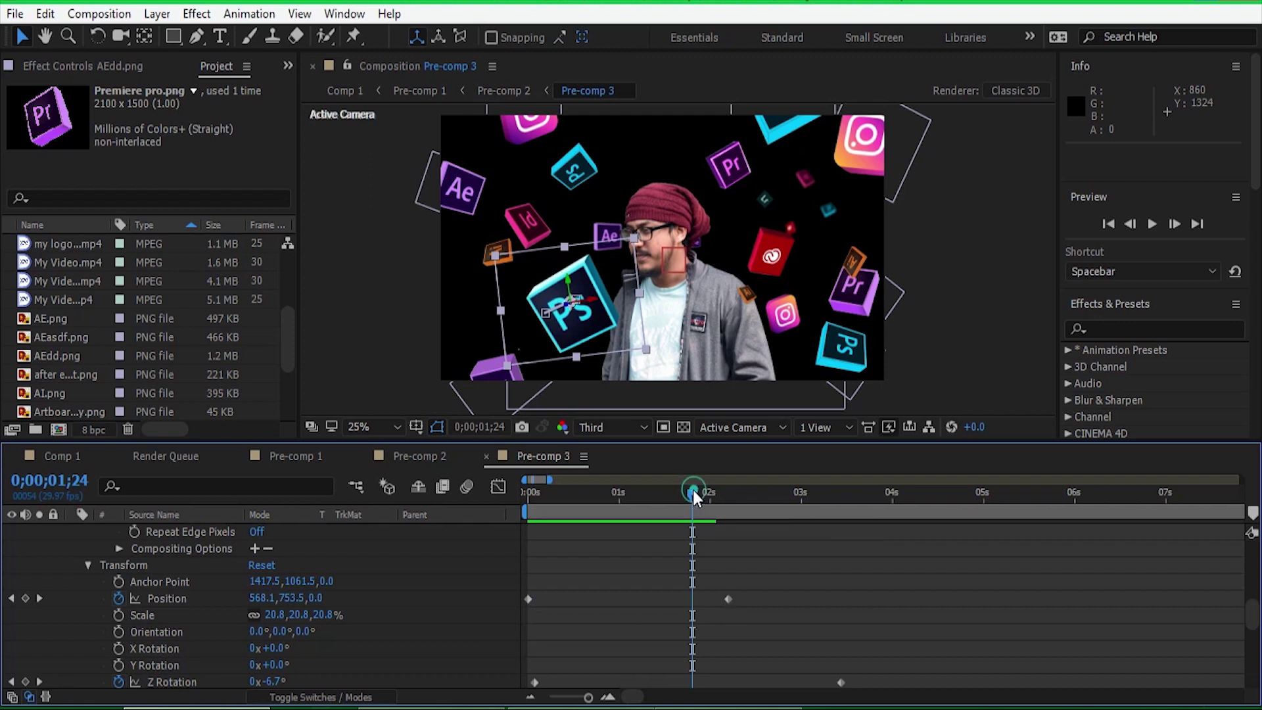
pyautogui.moveTo(693, 494); pyautogui.dragTo(526, 521)
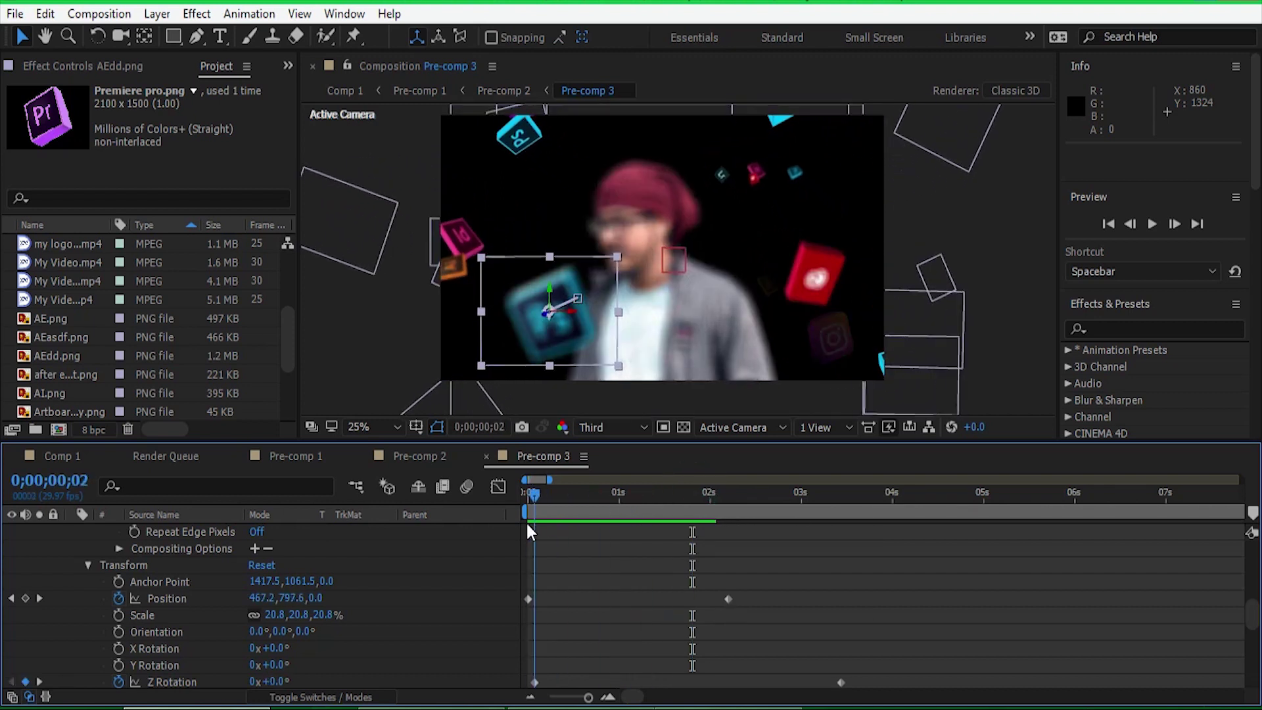
pyautogui.scroll(3, 558, 594)
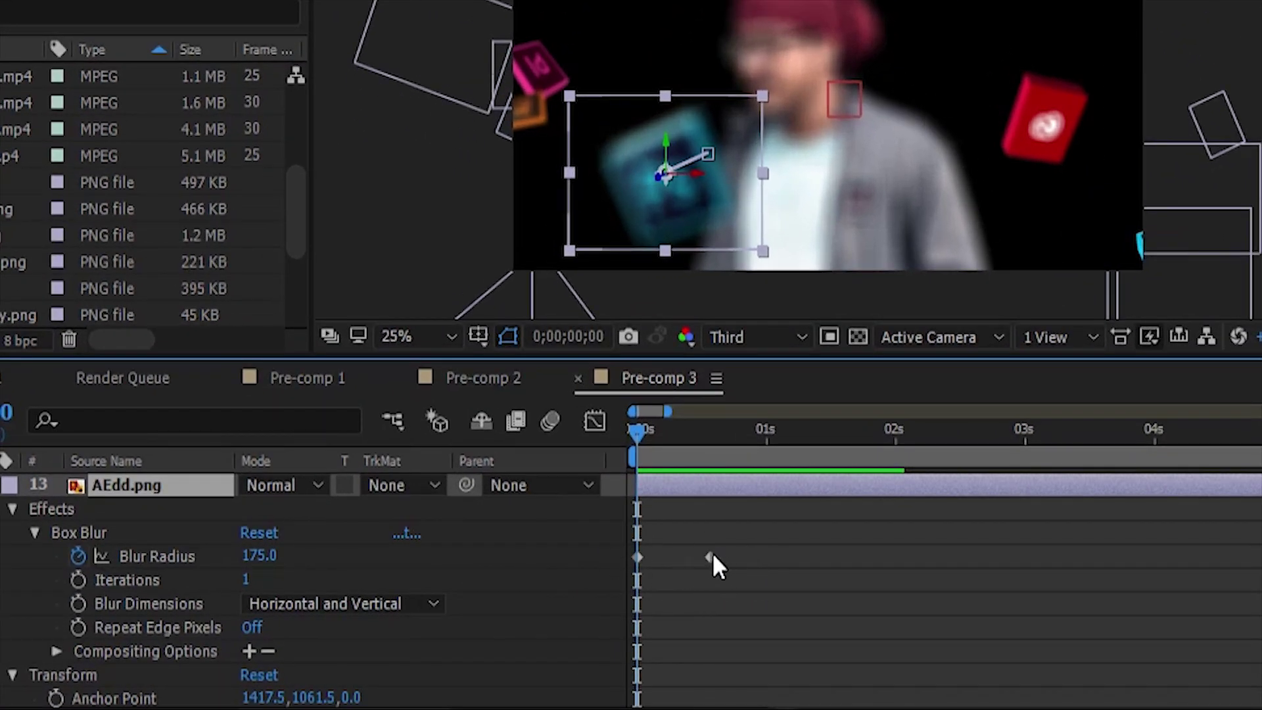
pyautogui.click(710, 557)
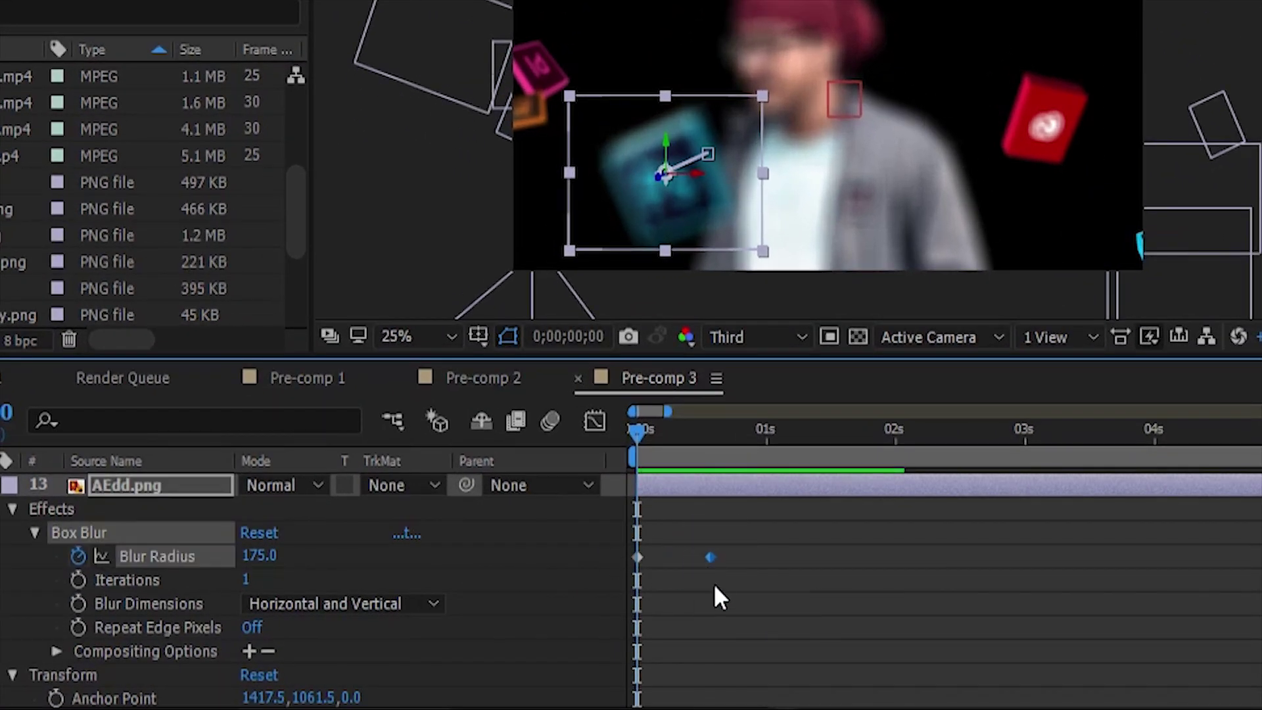
# Scrub from the first frames past two seconds to watch the Ps cube sharpen
pyautogui.scroll(-3, 692, 594)
pyautogui.click(536, 495)
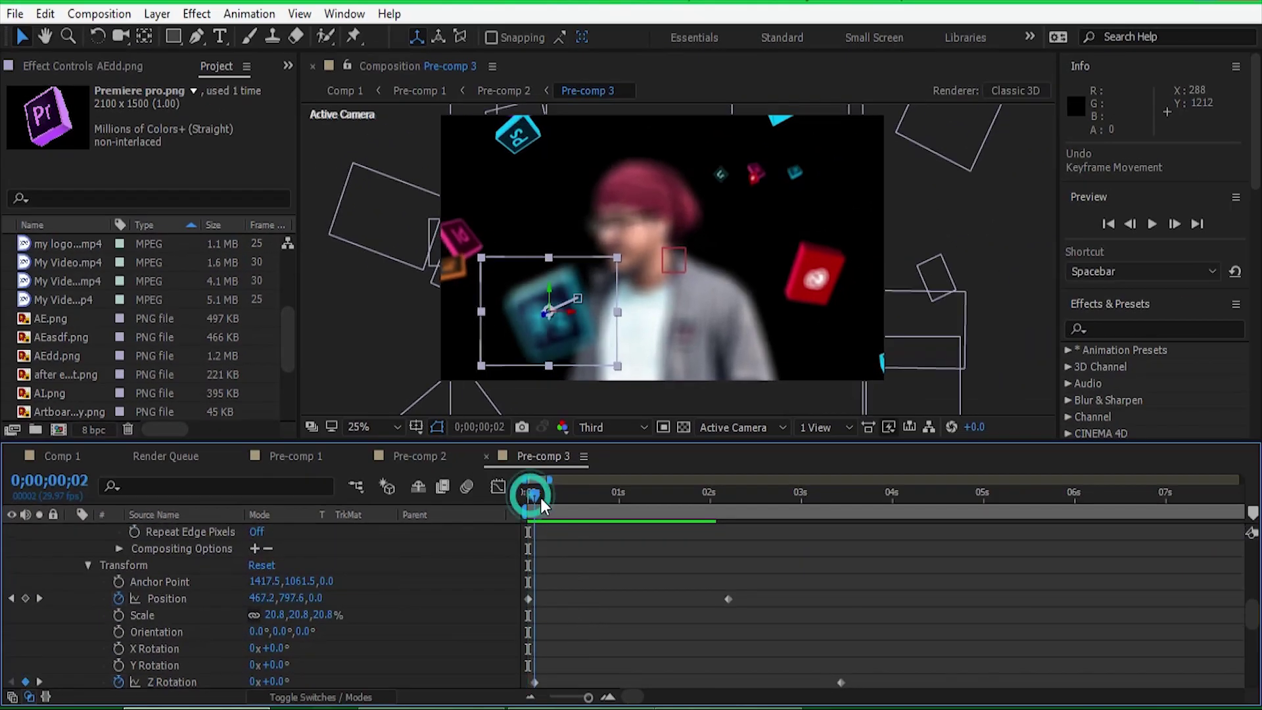
pyautogui.moveTo(540, 498); pyautogui.dragTo(728, 538)
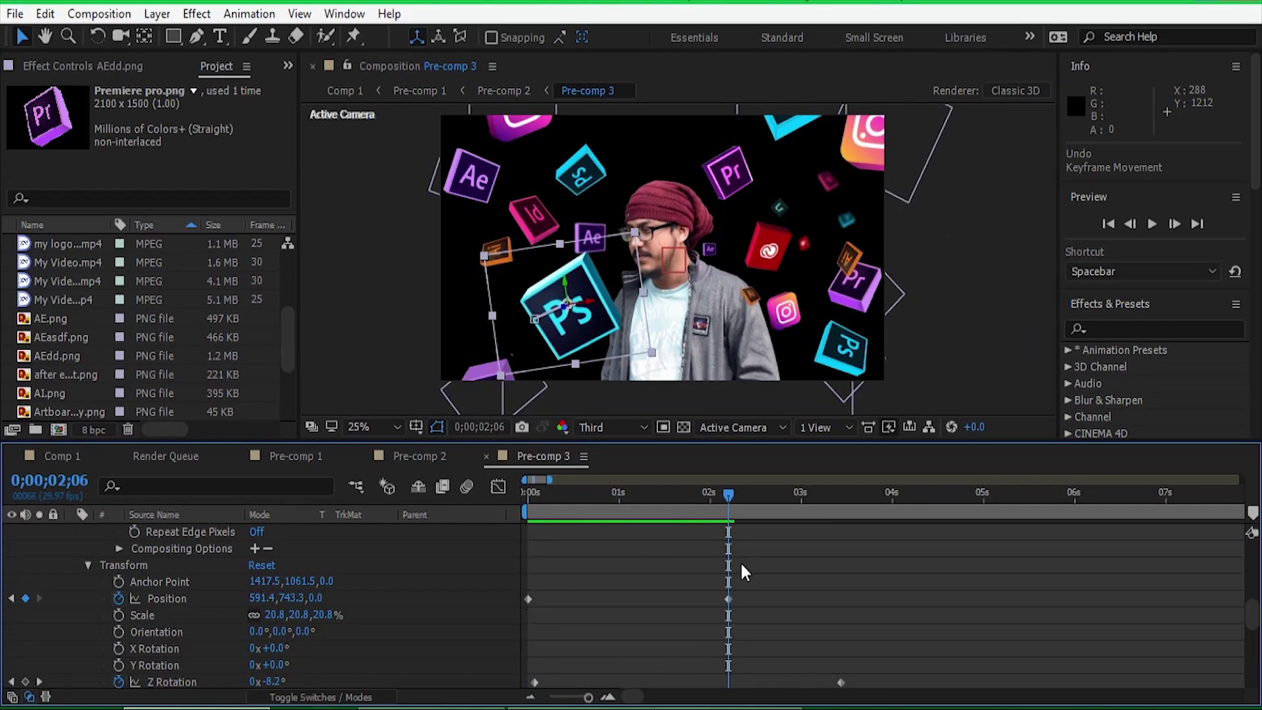
pyautogui.click(742, 494)
pyautogui.scroll(3, 238, 591)
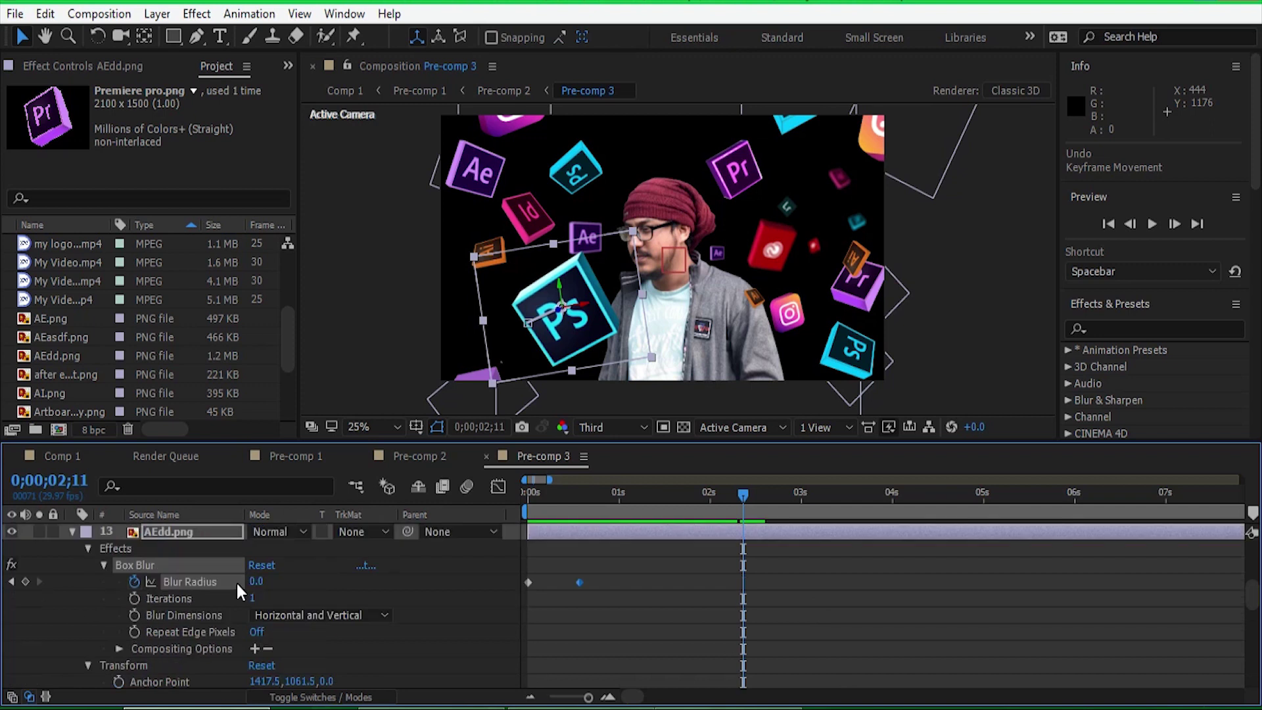
pyautogui.scroll(5, 236, 583)
pyautogui.scroll(5, 236, 583)
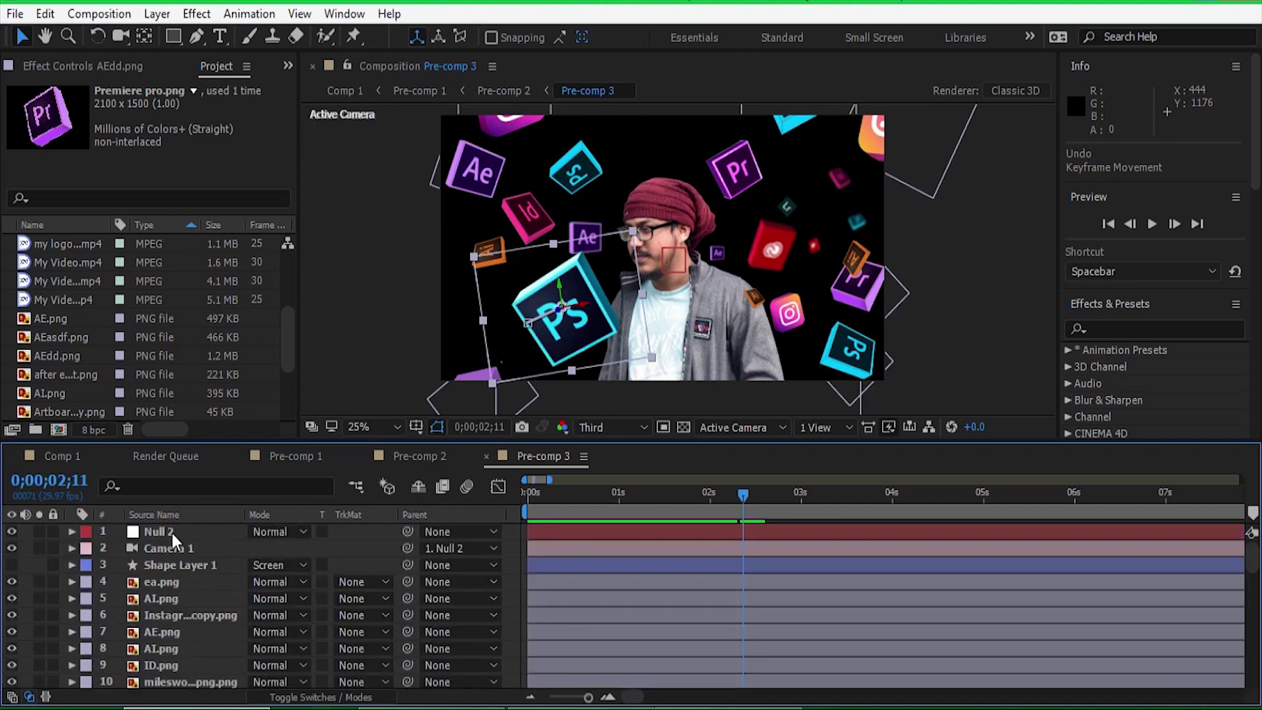
pyautogui.click(72, 532)
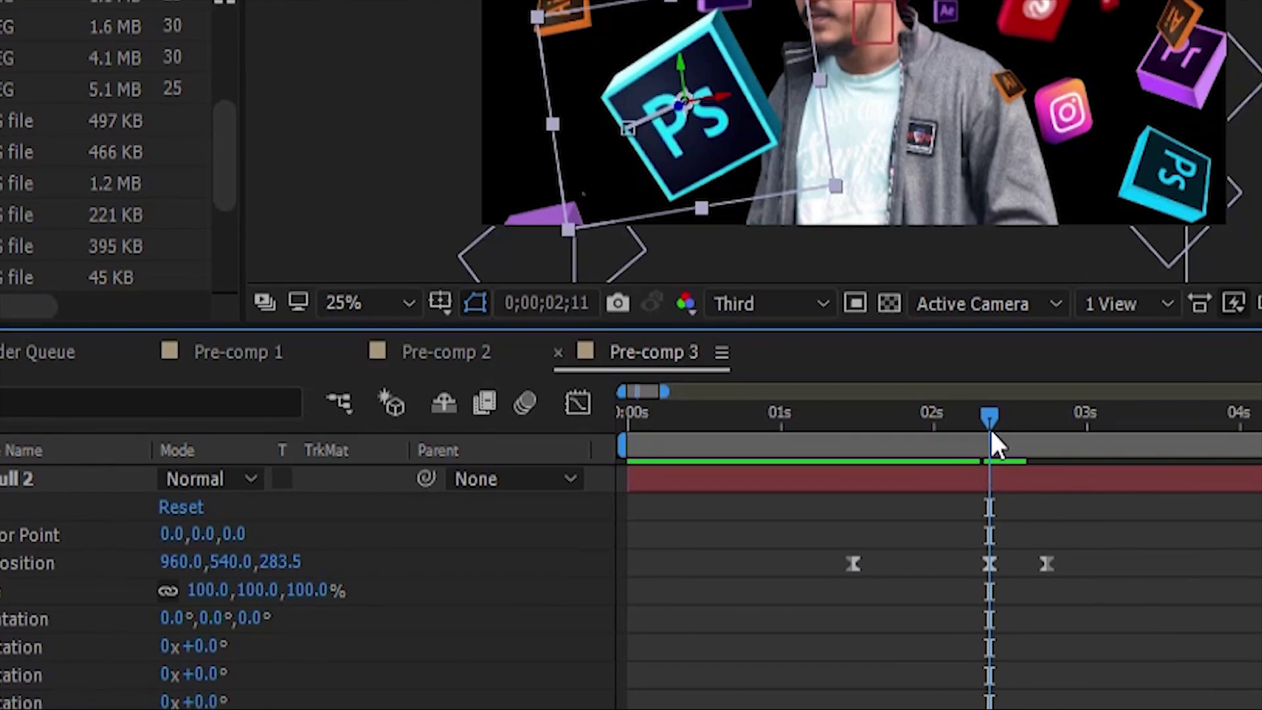
pyautogui.click(733, 503)
pyautogui.moveTo(751, 443); pyautogui.dragTo(734, 572)
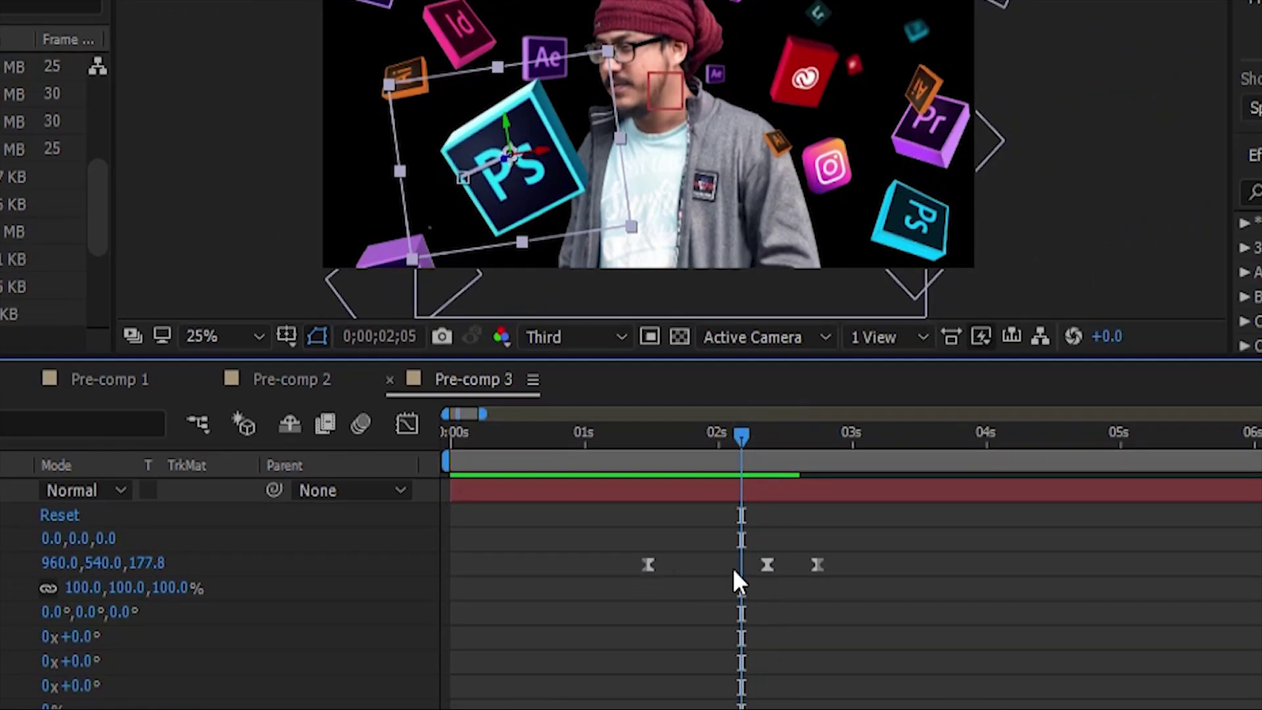
pyautogui.moveTo(743, 505)
pyautogui.mouseDown()
pyautogui.moveTo(776, 519)
pyautogui.moveTo(739, 513)
pyautogui.mouseUp()
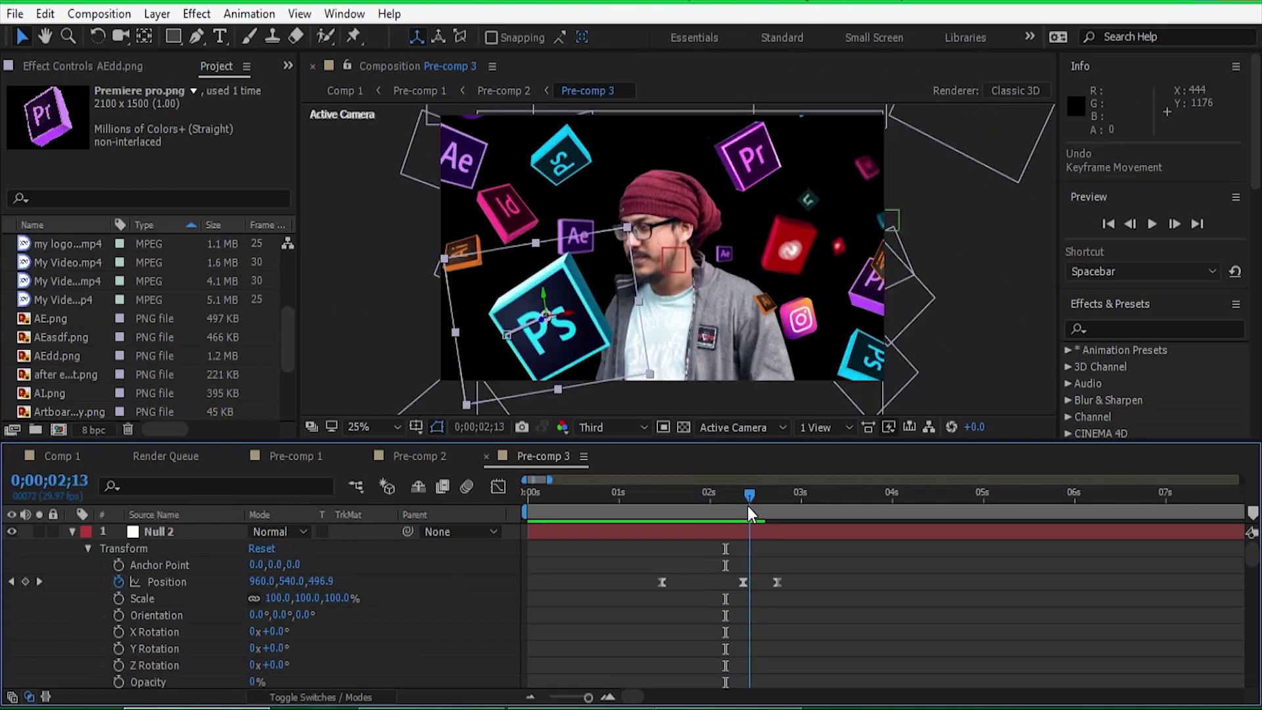
pyautogui.scroll(-10, 212, 636)
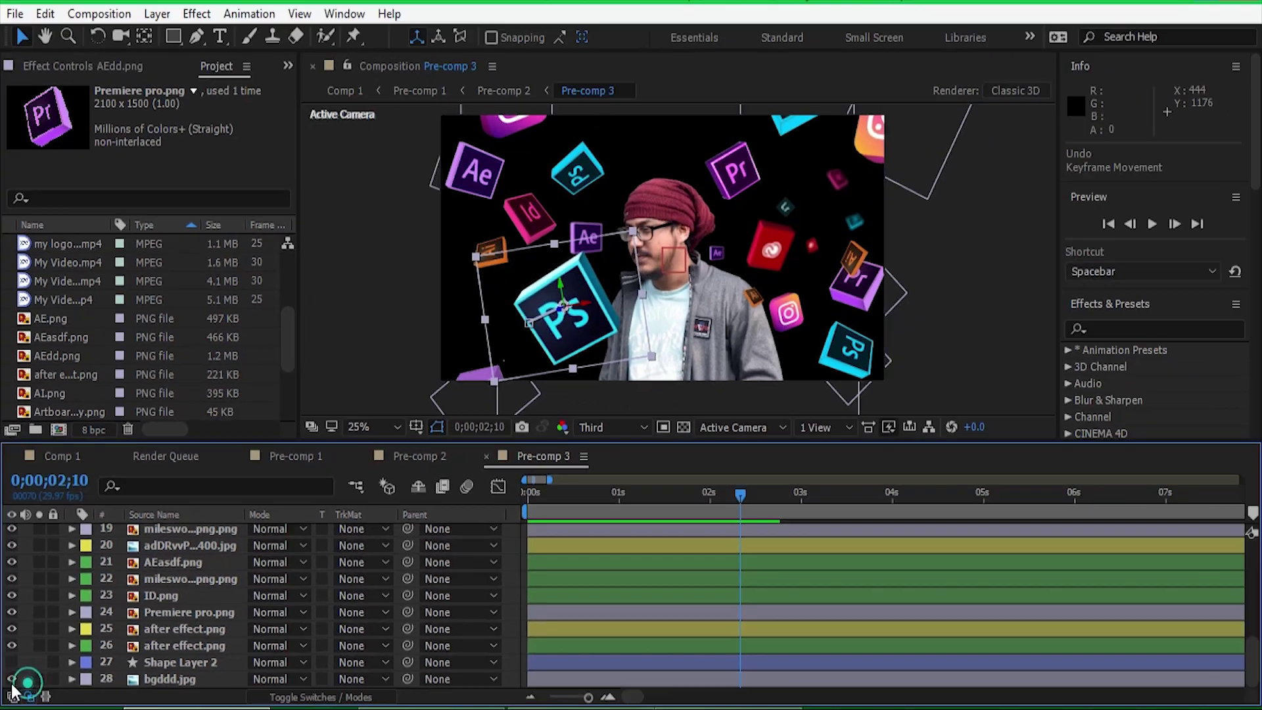
# Turn on the bgddd.jpg background, comparing the scene with and without it
pyautogui.click(12, 679)
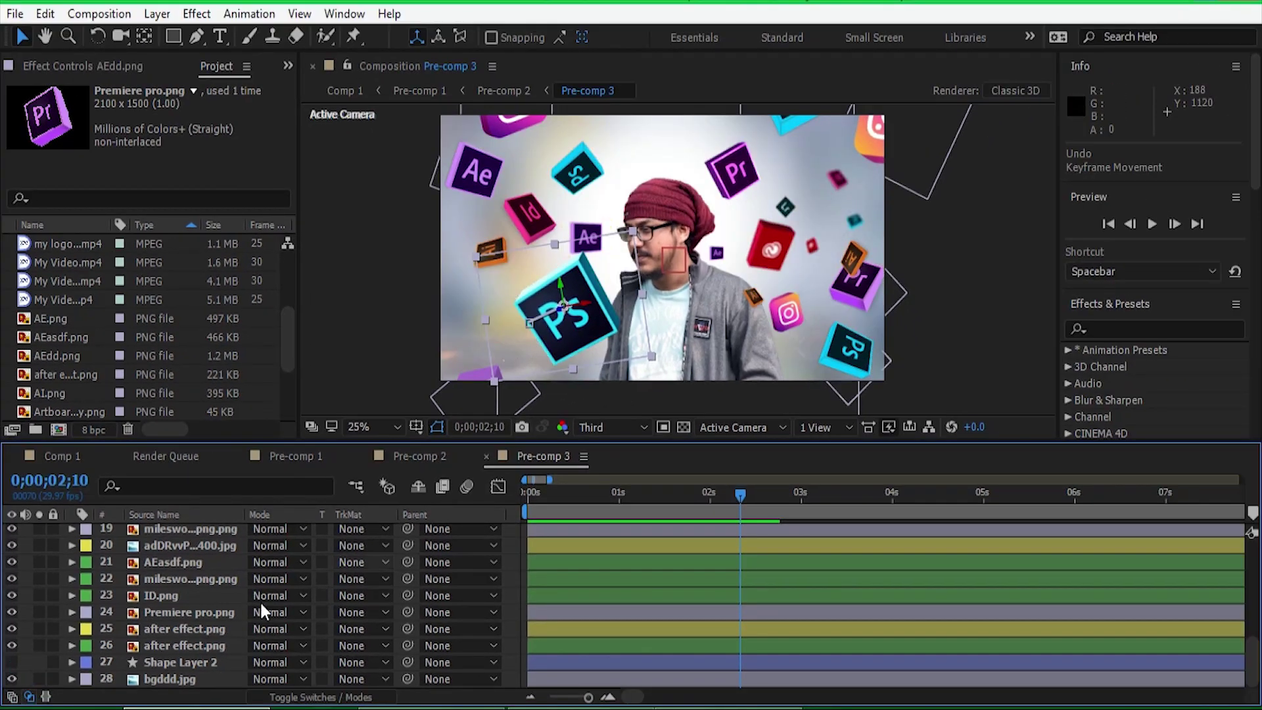
pyautogui.click(12, 679)
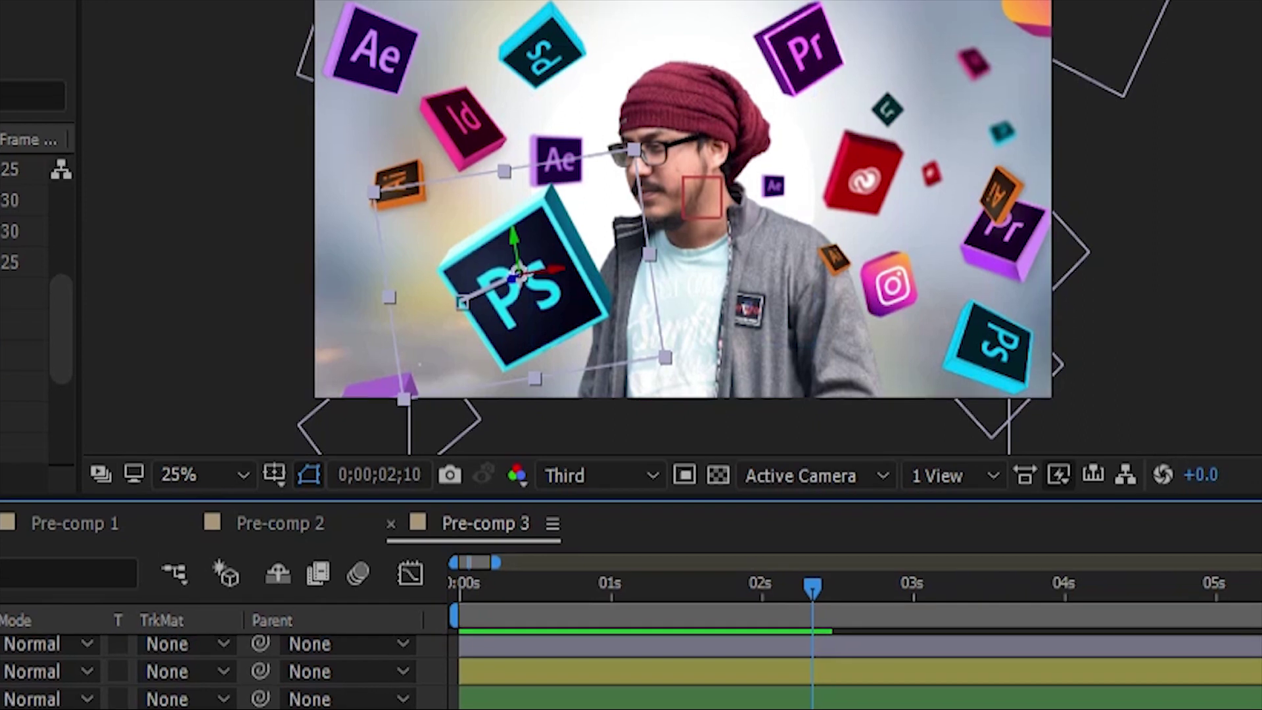
pyautogui.click(152, 642)
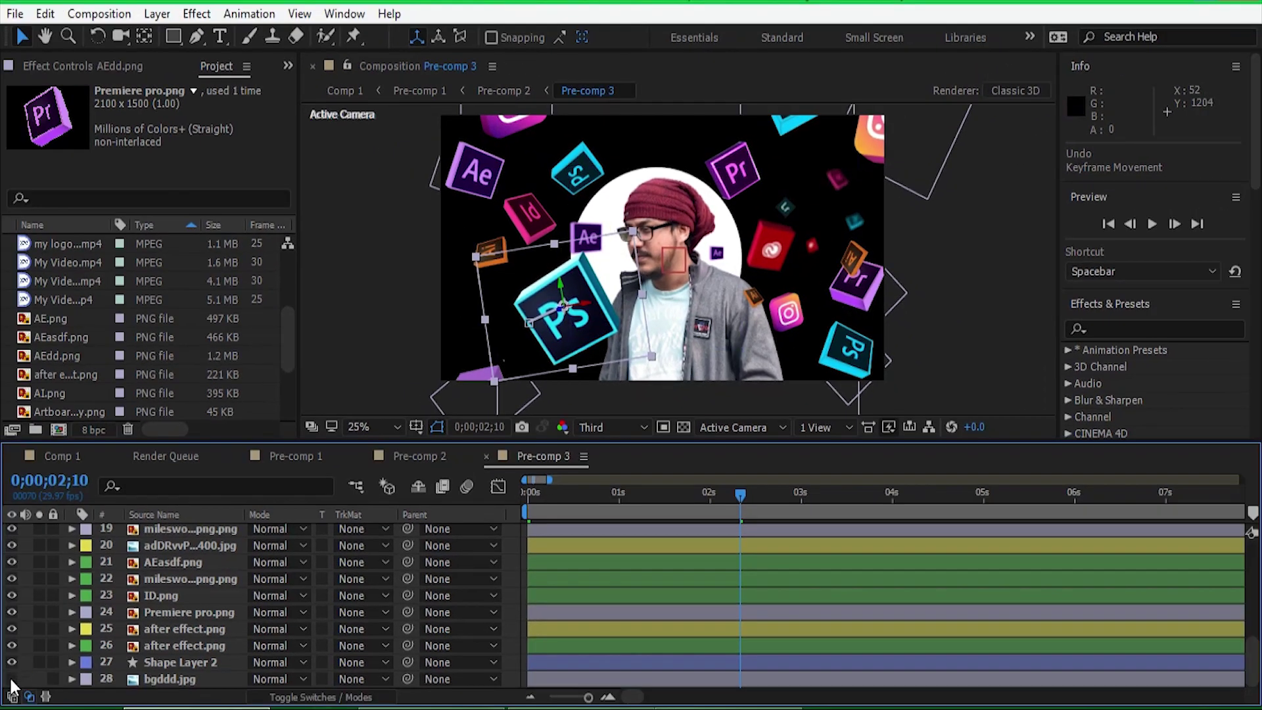
pyautogui.click(12, 679)
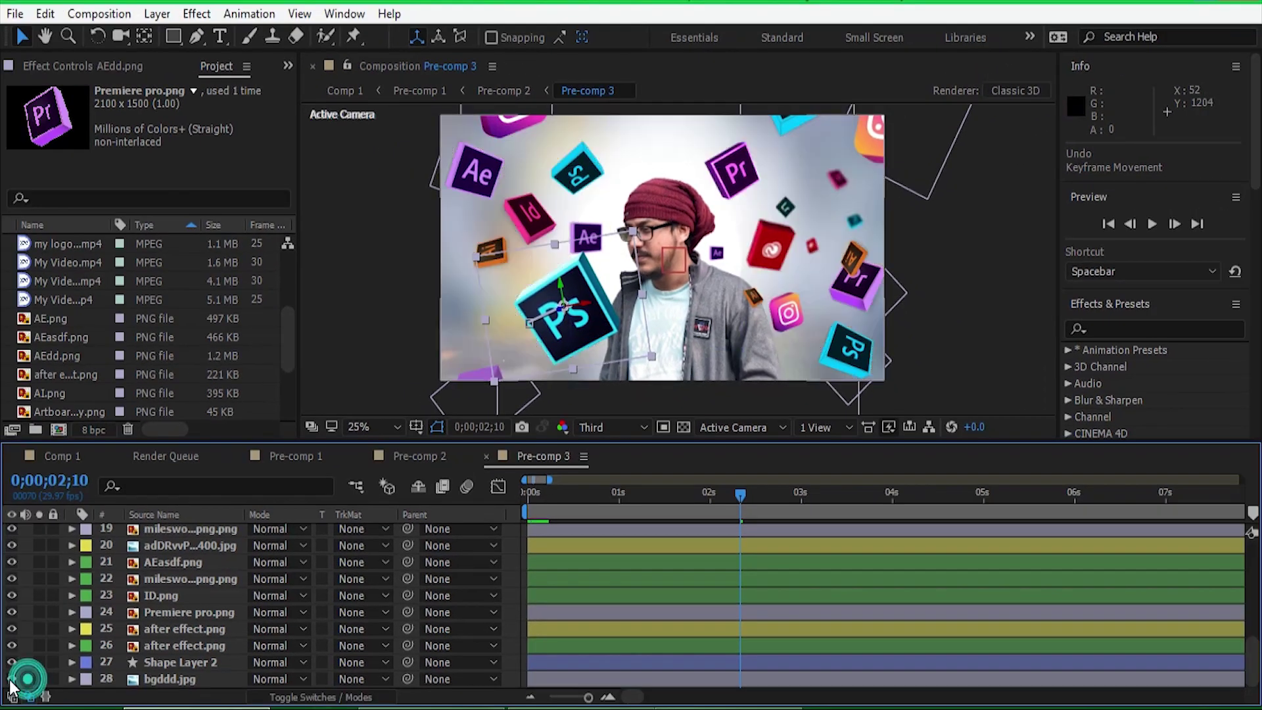
# Select the white circle Shape Layer 2, choose the Ellipse tool, and return to frame 0
pyautogui.click(189, 660)
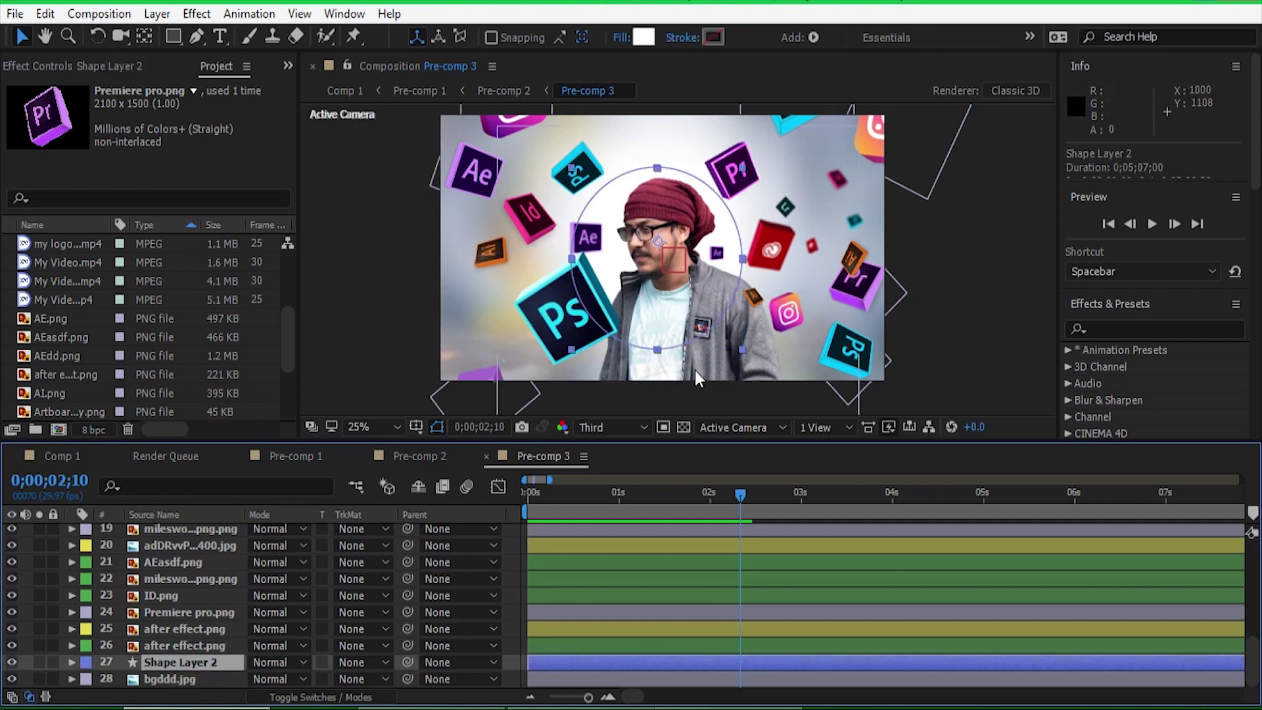
pyautogui.click(172, 36)
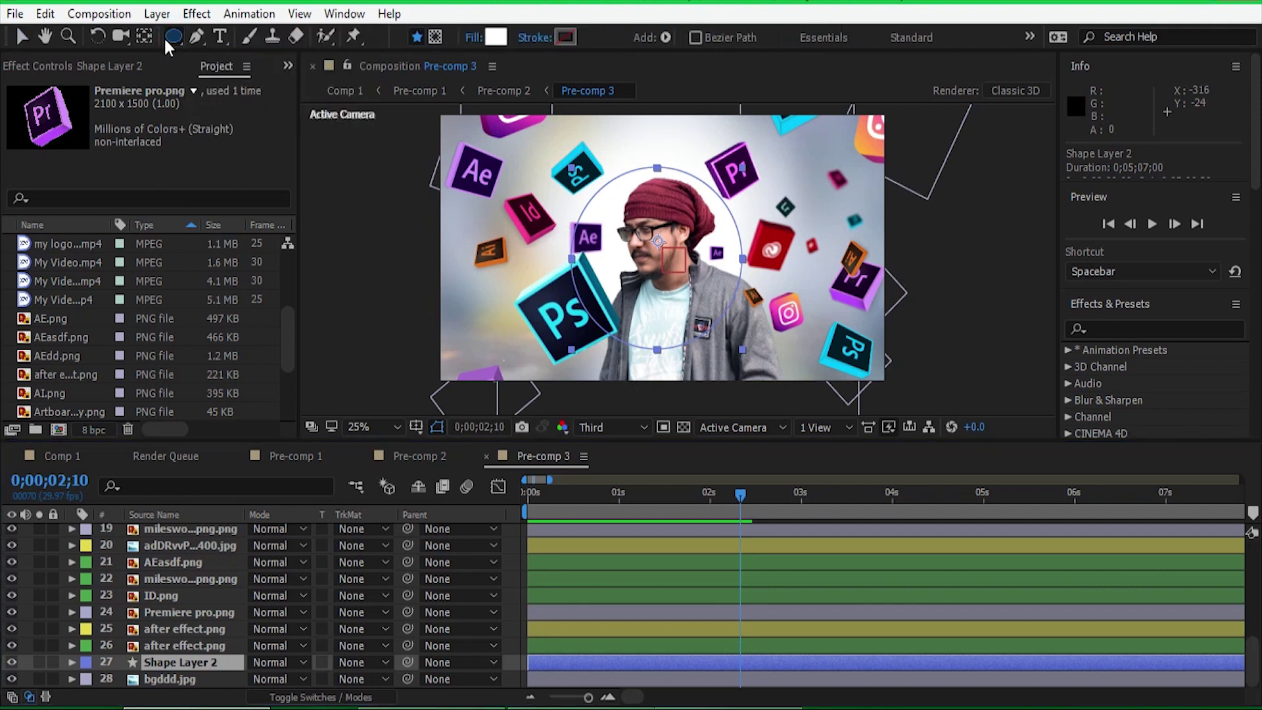
pyautogui.moveTo(163, 37); pyautogui.dragTo(240, 77)
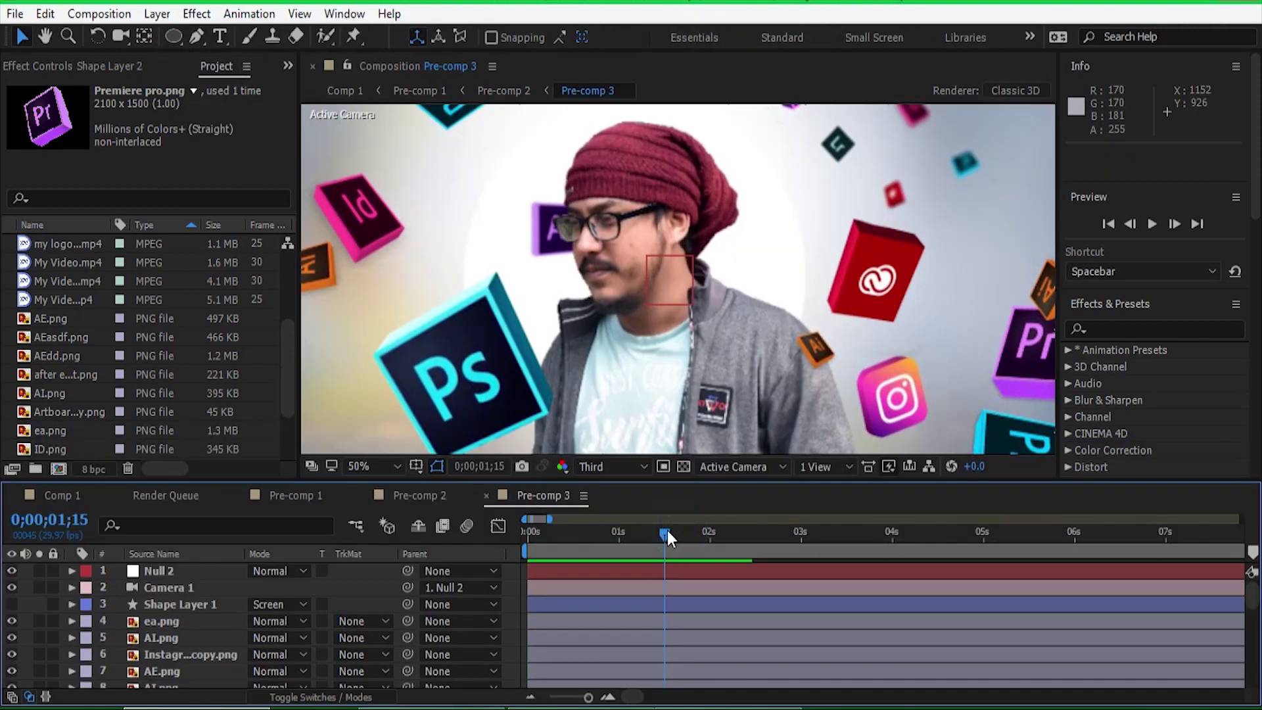
pyautogui.moveTo(668, 531); pyautogui.dragTo(534, 538)
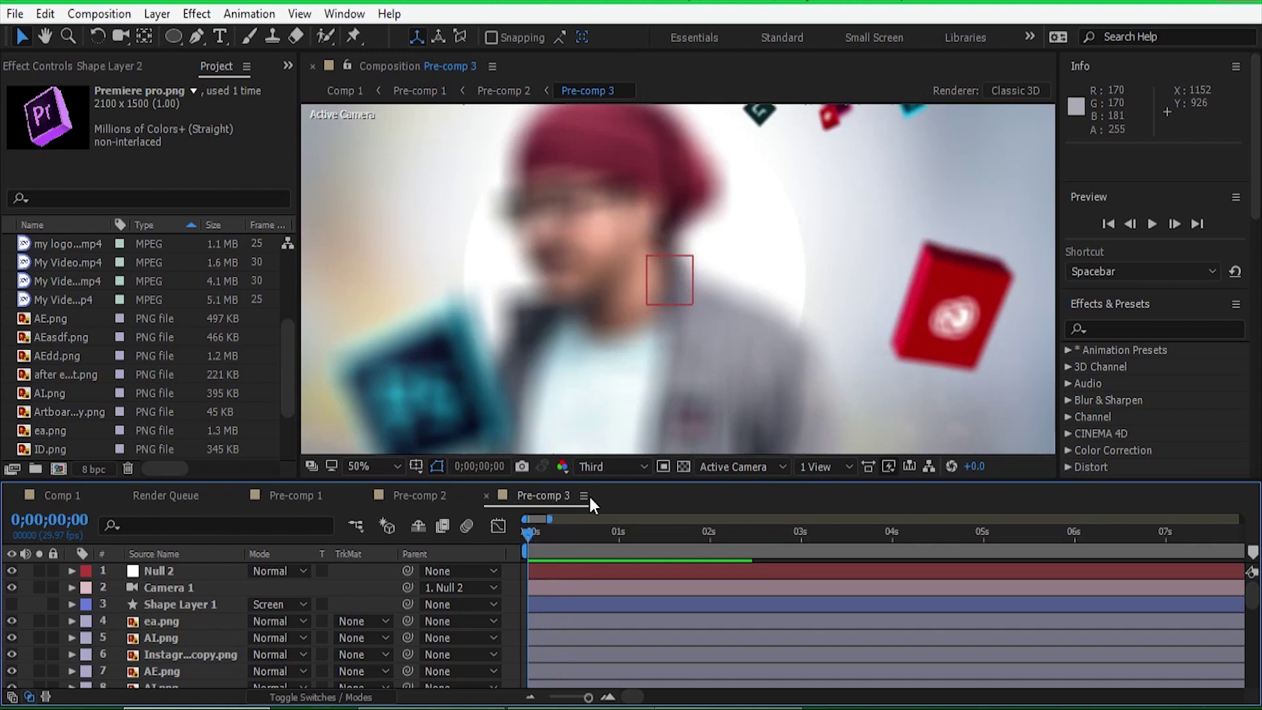
pyautogui.click(419, 496)
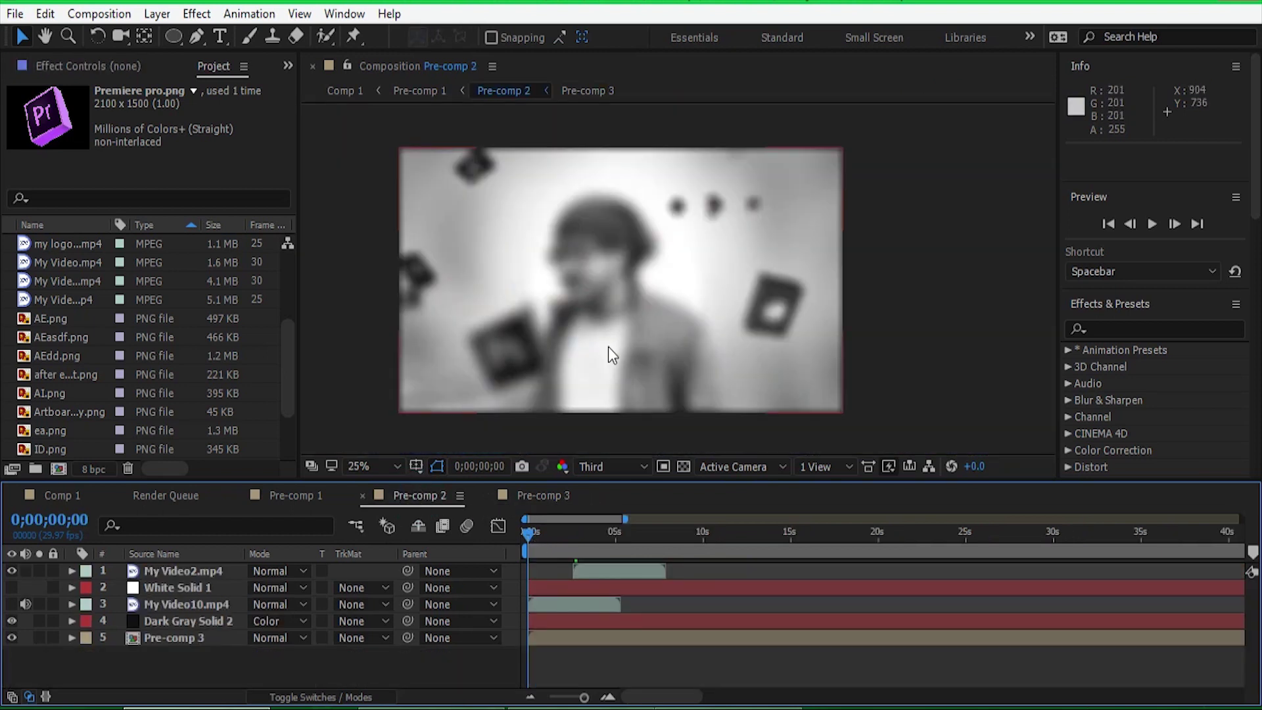
pyautogui.click(190, 639)
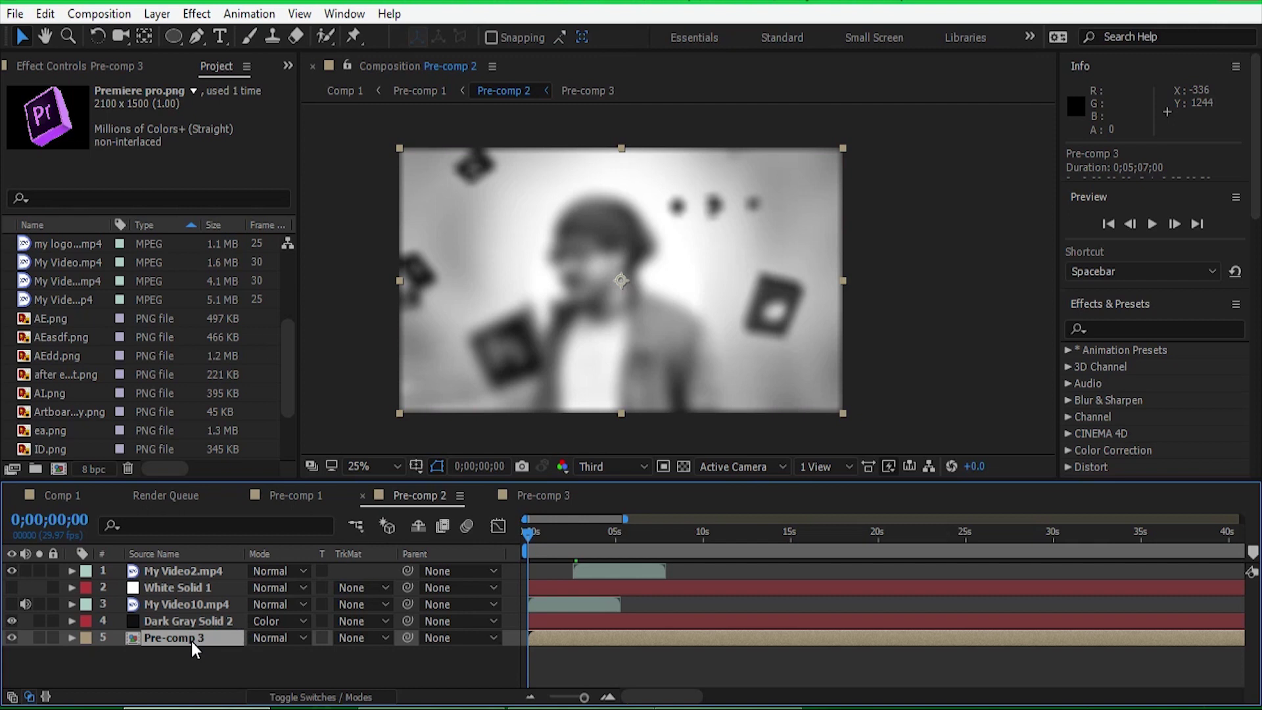
pyautogui.click(175, 622)
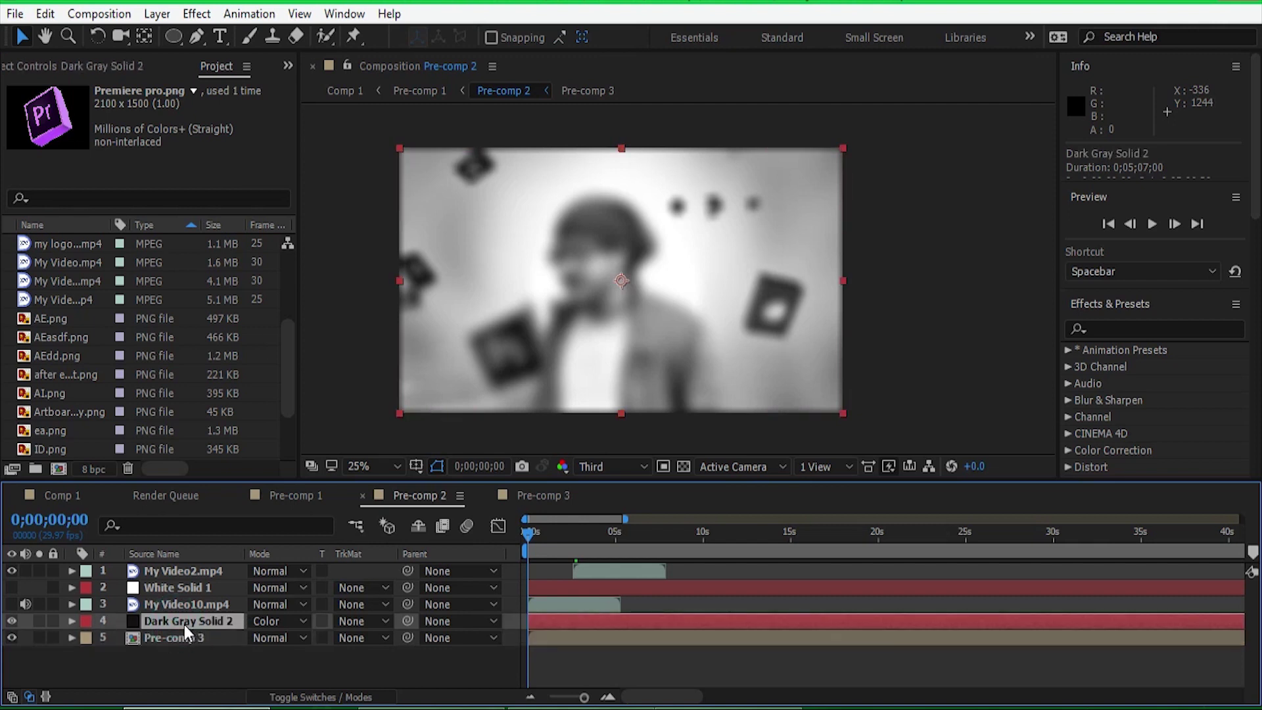
pyautogui.click(13, 622)
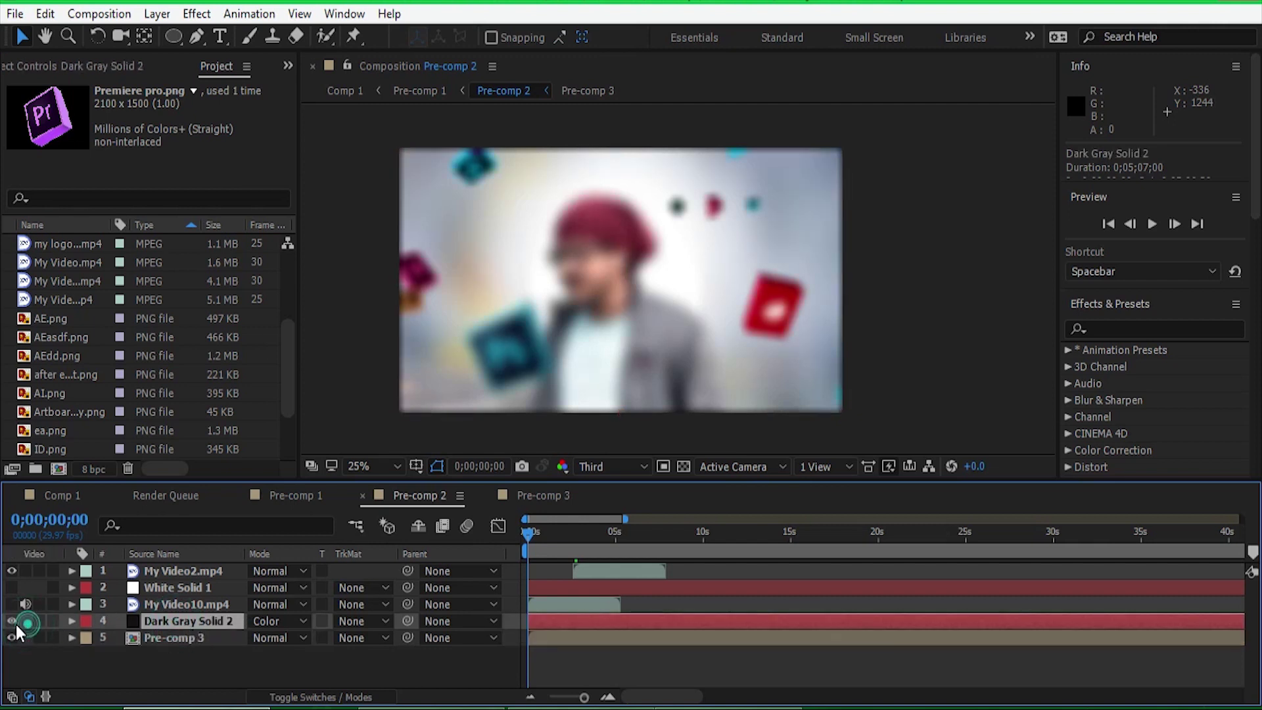
pyautogui.click(191, 571)
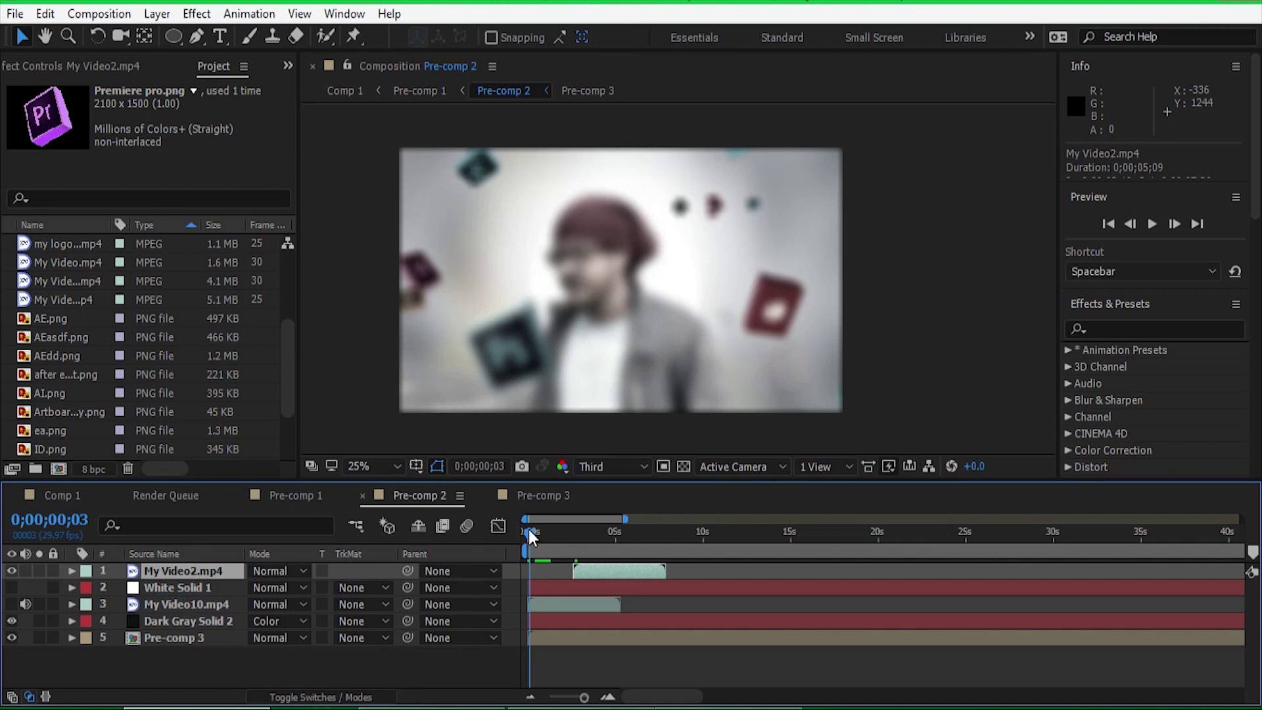
pyautogui.moveTo(529, 530); pyautogui.dragTo(577, 541)
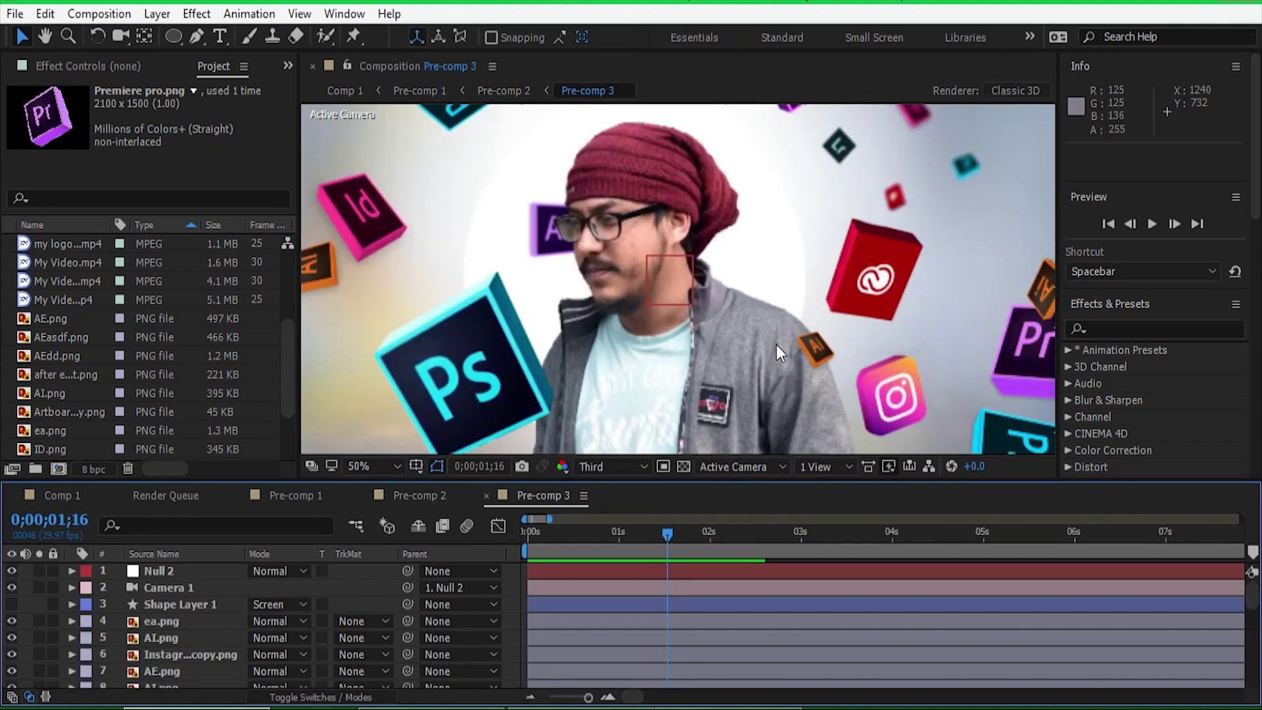
# Enlarge the layer list, turn on Shape Layer 1's eye, and scrub to 0;00;01;07
pyautogui.scroll(-2, 777, 345)
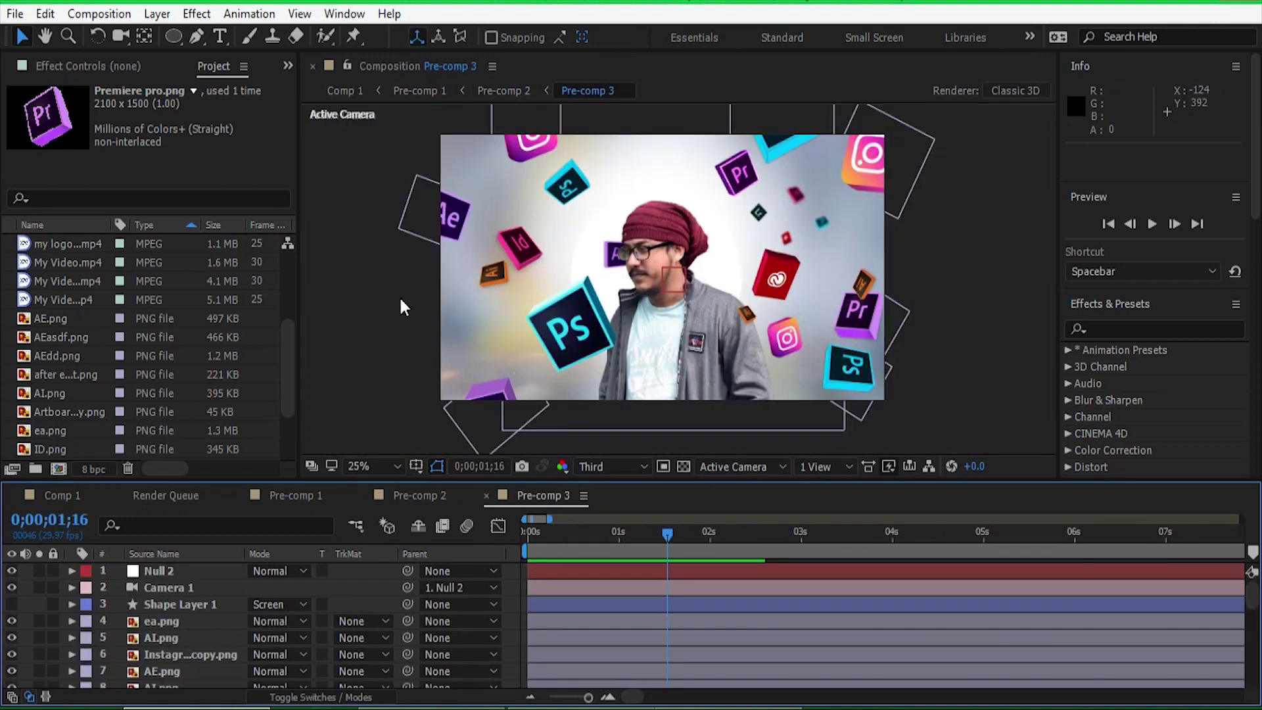
pyautogui.moveTo(388, 480); pyautogui.dragTo(394, 442)
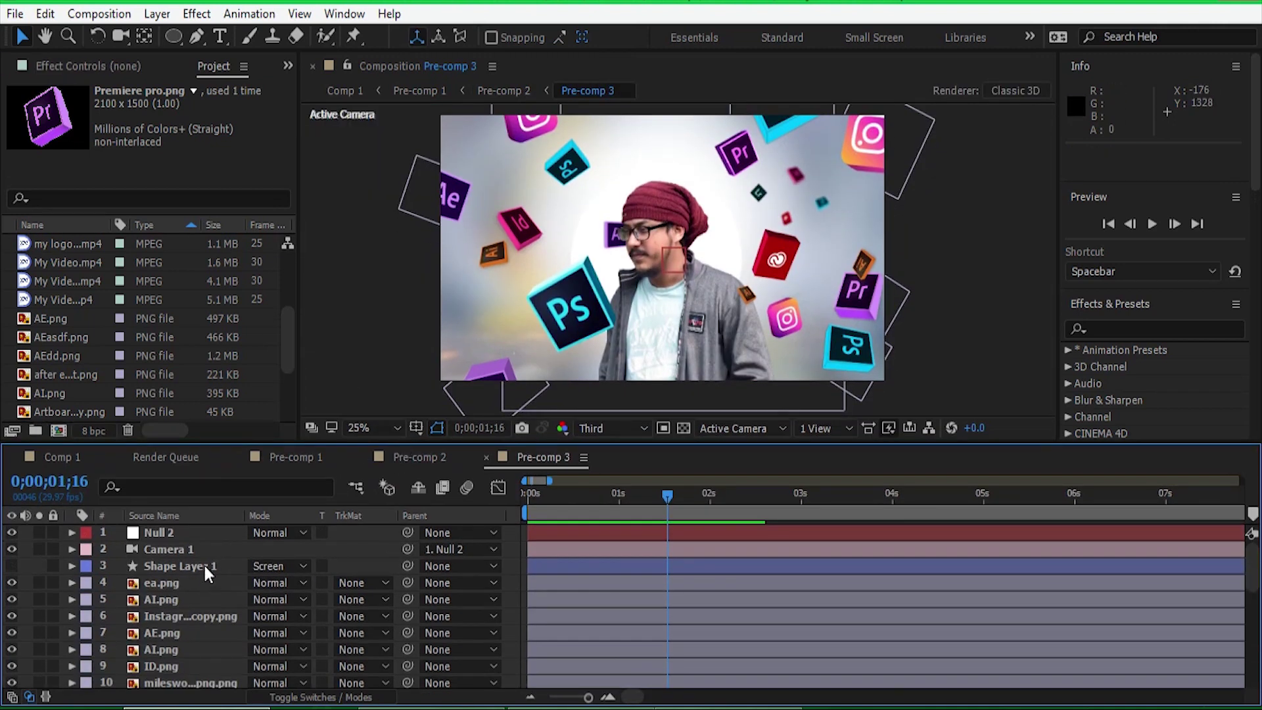
pyautogui.click(12, 565)
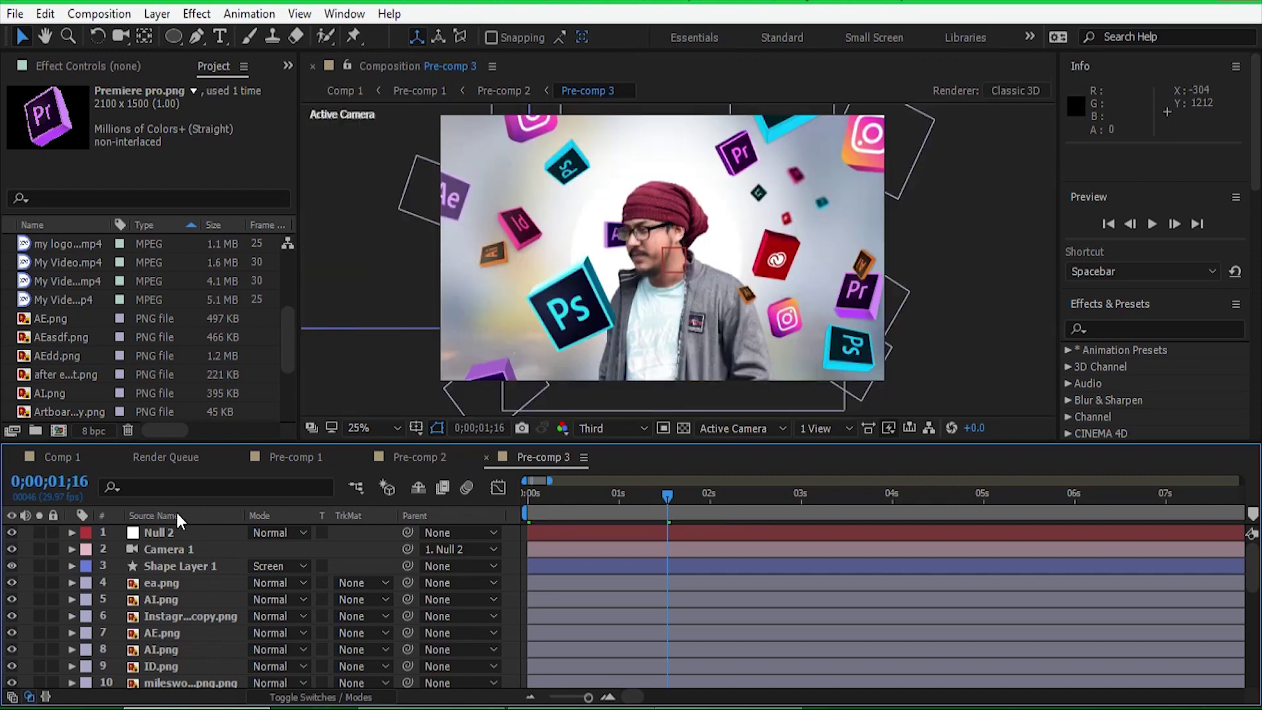
pyautogui.click(11, 566)
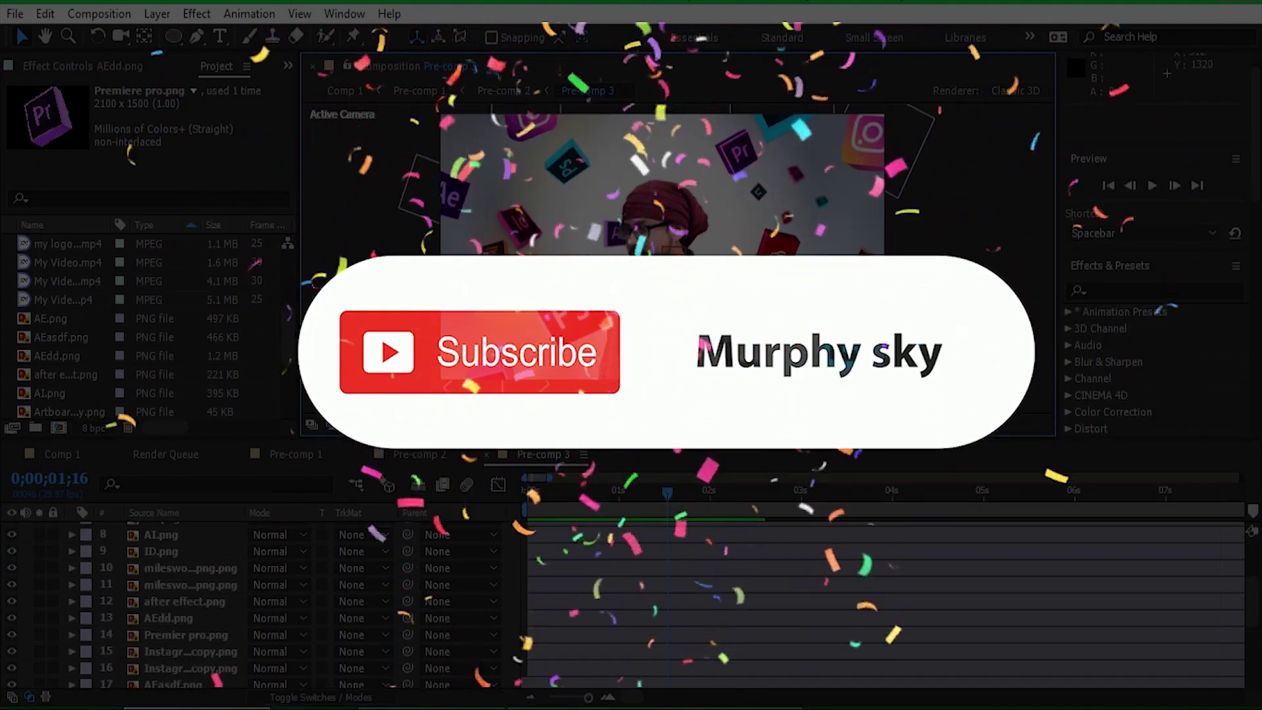
pyautogui.moveTo(620, 498); pyautogui.dragTo(641, 497)
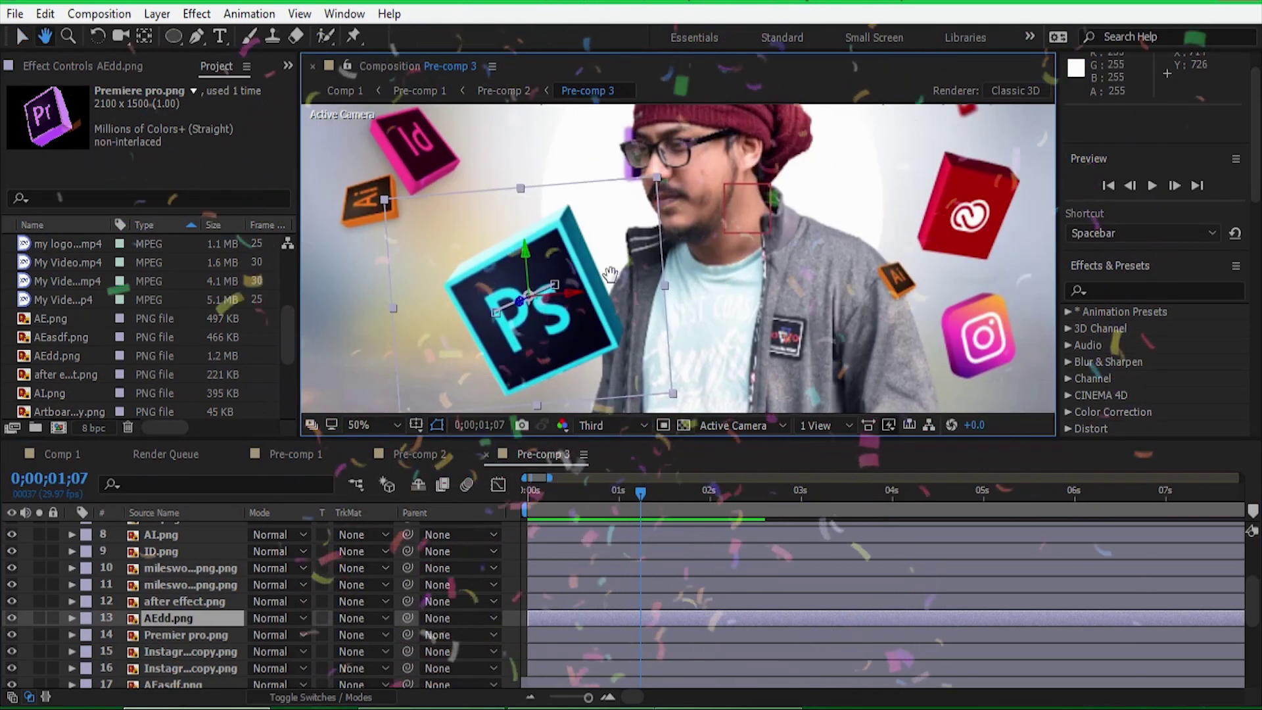
pyautogui.click(1133, 290)
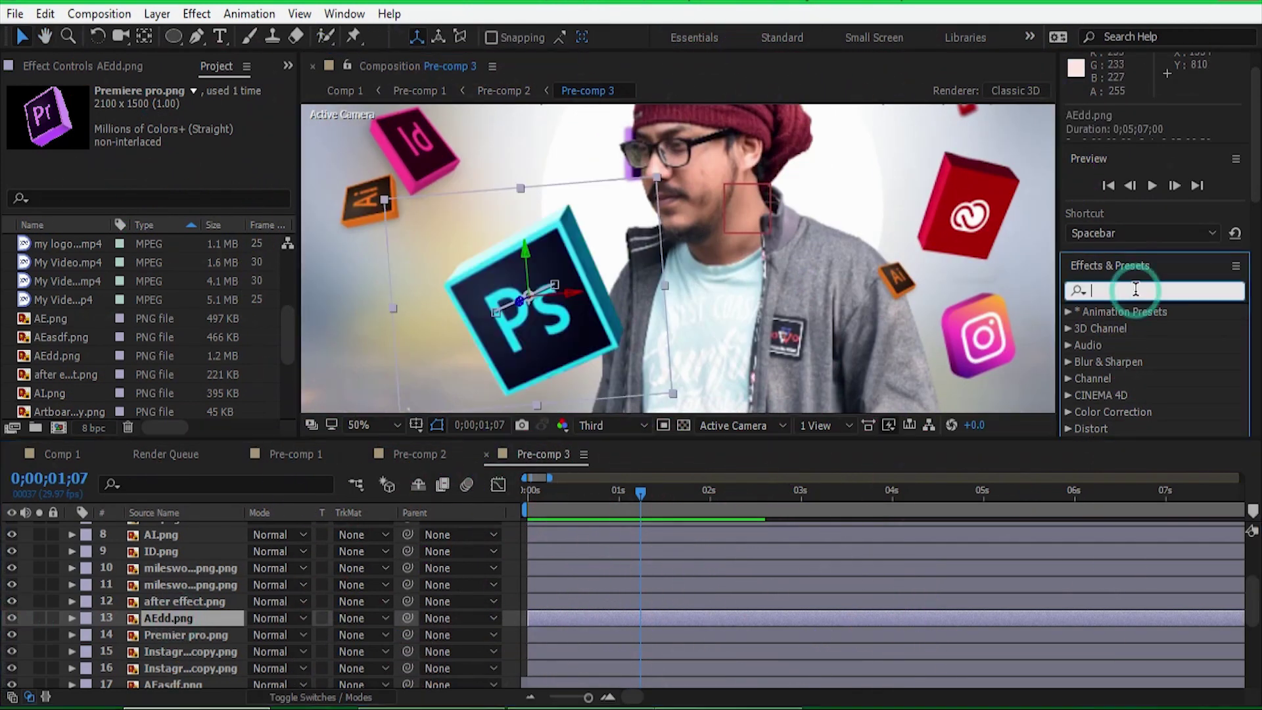
pyautogui.write('glow')
pyautogui.moveTo(1138, 378); pyautogui.dragTo(197, 618)
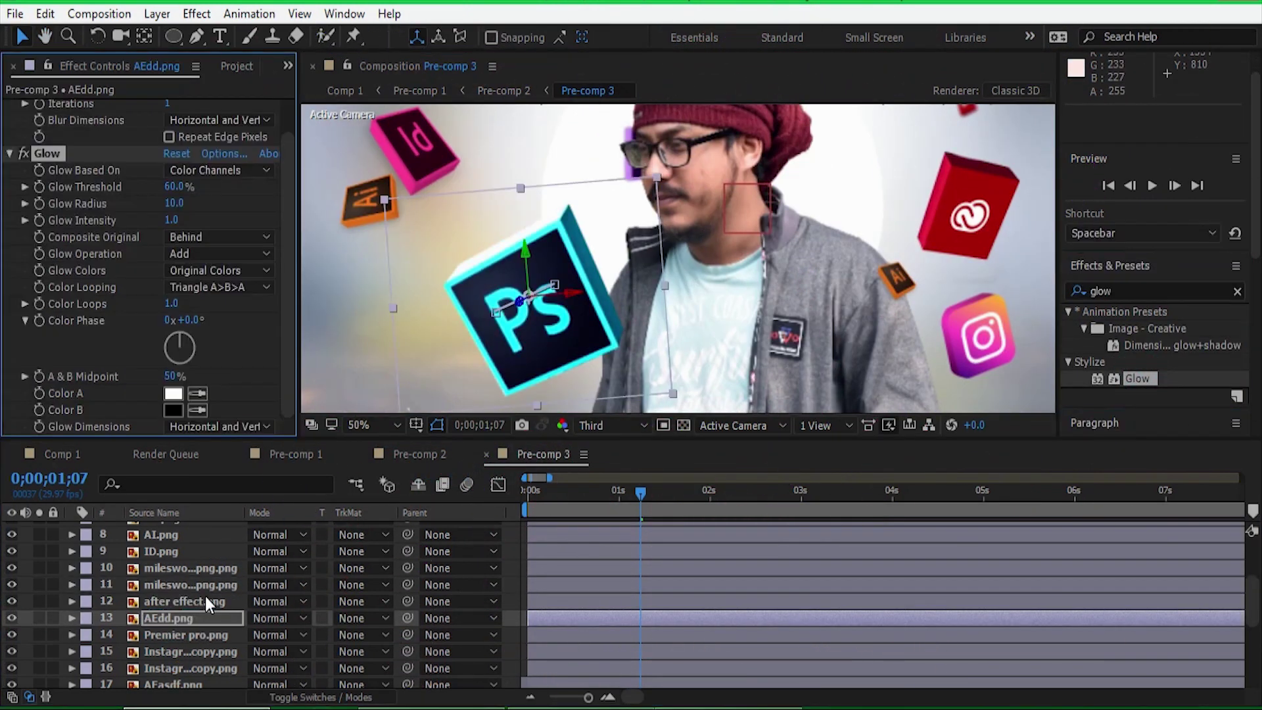
pyautogui.moveTo(172, 203)
pyautogui.mouseDown()
pyautogui.moveTo(197, 203)
pyautogui.moveTo(165, 220)
pyautogui.moveTo(232, 190)
pyautogui.moveTo(158, 191)
pyautogui.mouseUp()
pyautogui.scroll(-2, 638, 322)
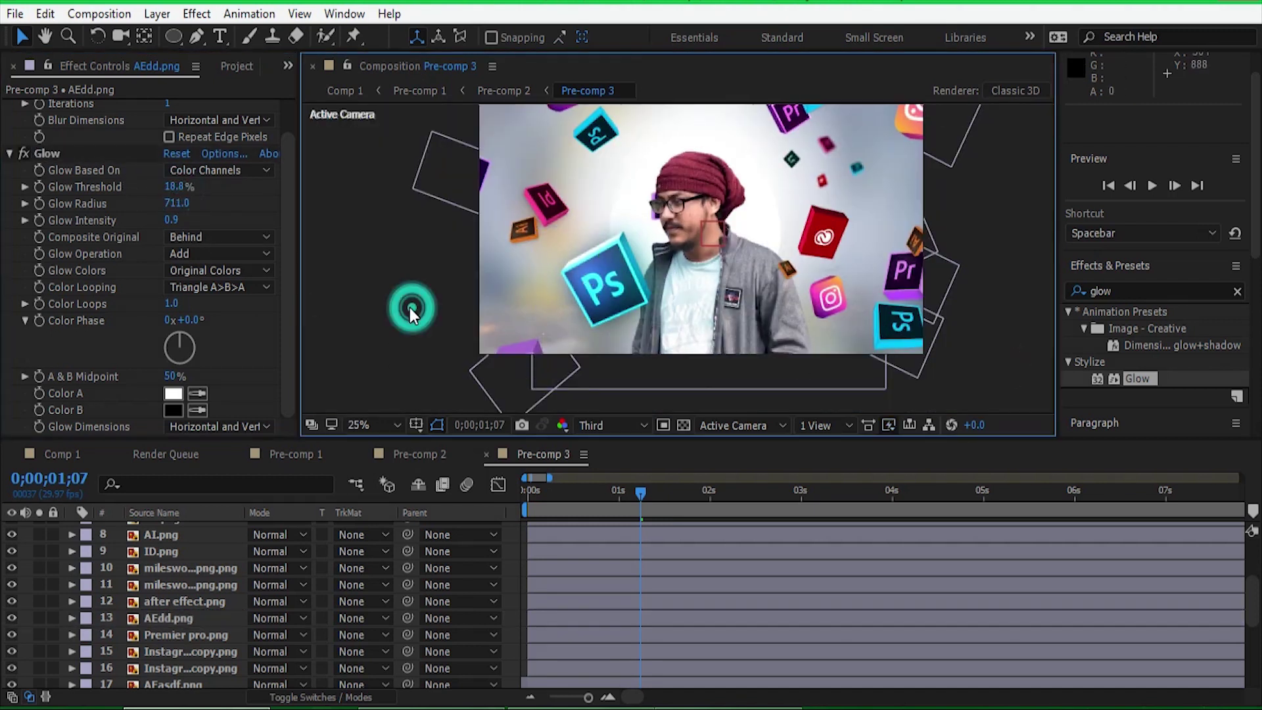
pyautogui.click(59, 153)
pyautogui.press('Delete')
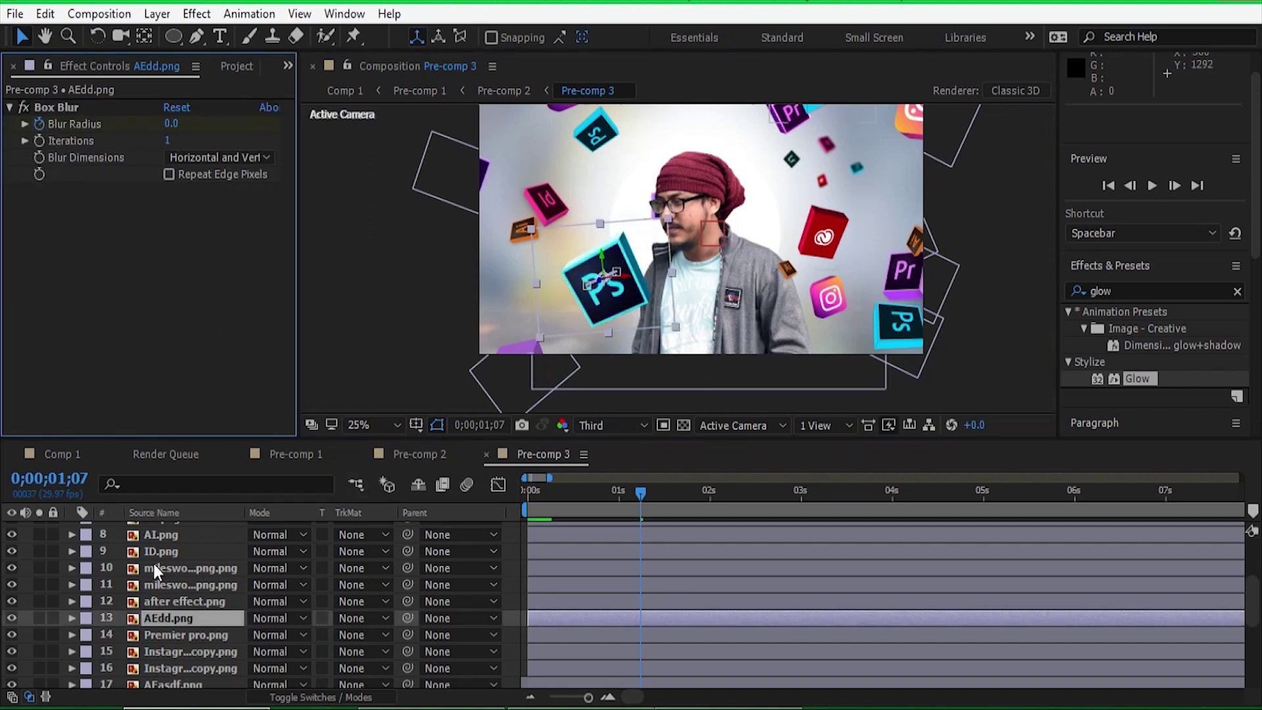